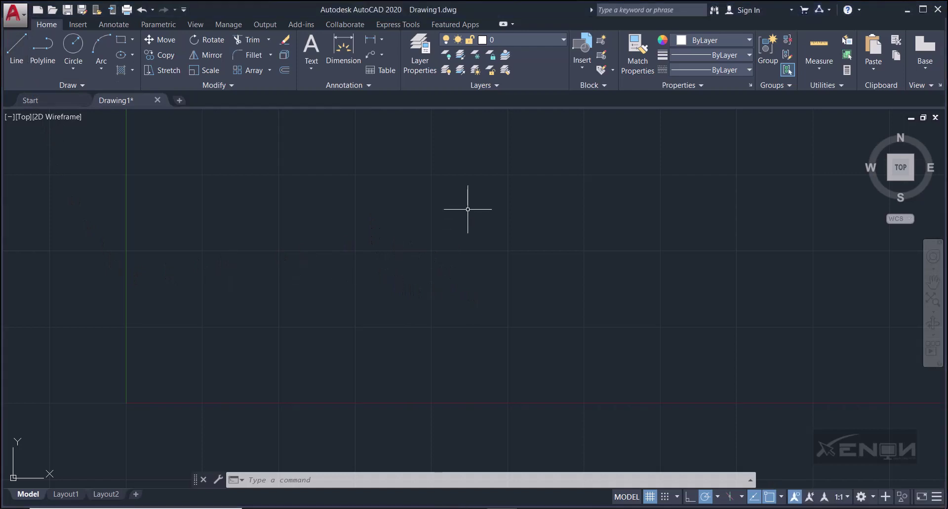
Draw three line segments forming a triangle, closing back on the first corner, then recentre the view.
left_click(19, 70)
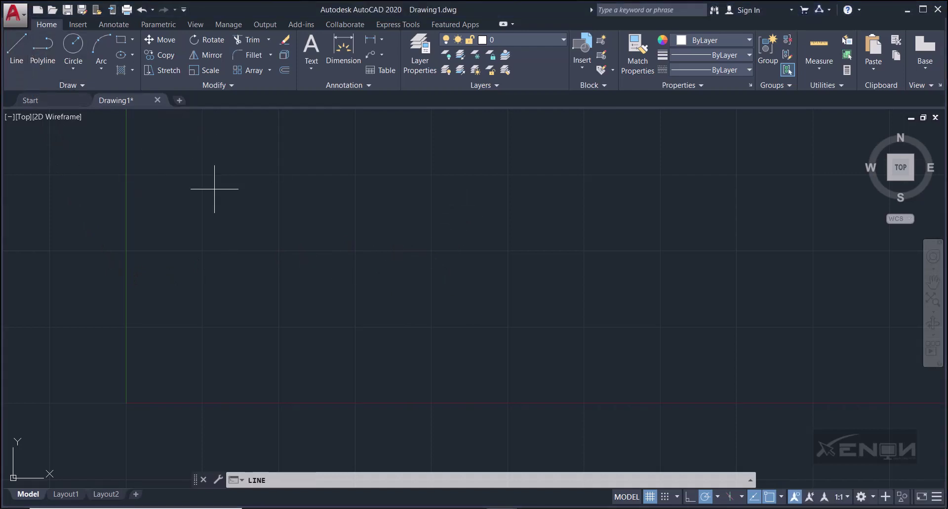
left_click(411, 193)
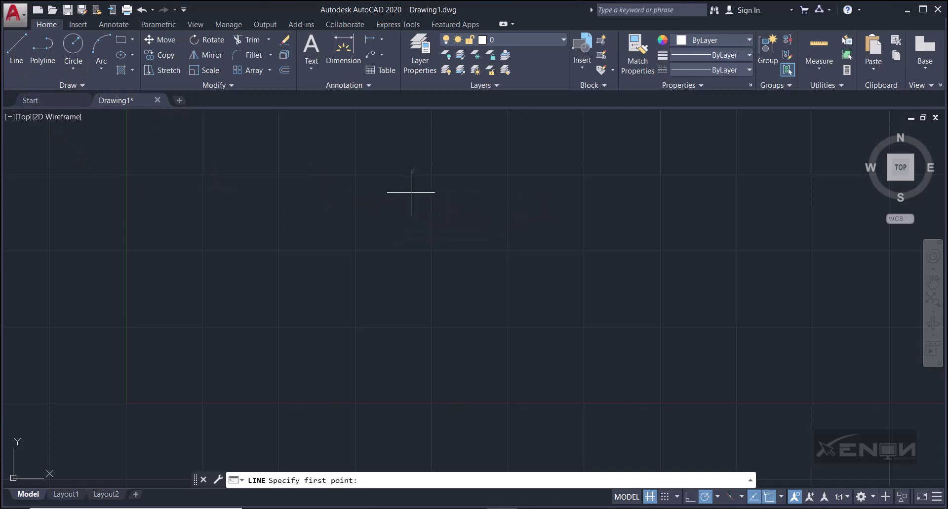
left_click(306, 305)
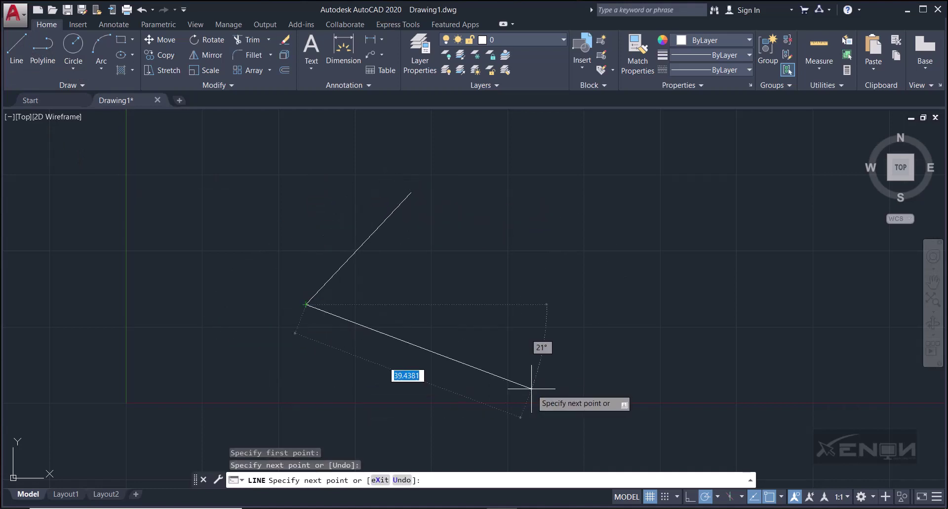
left_click(531, 389)
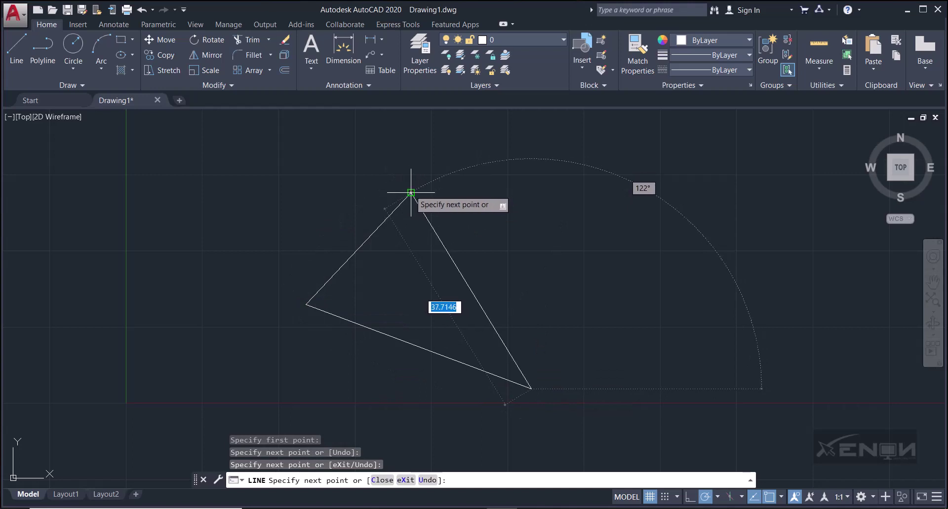
left_click(411, 193)
key("Escape")
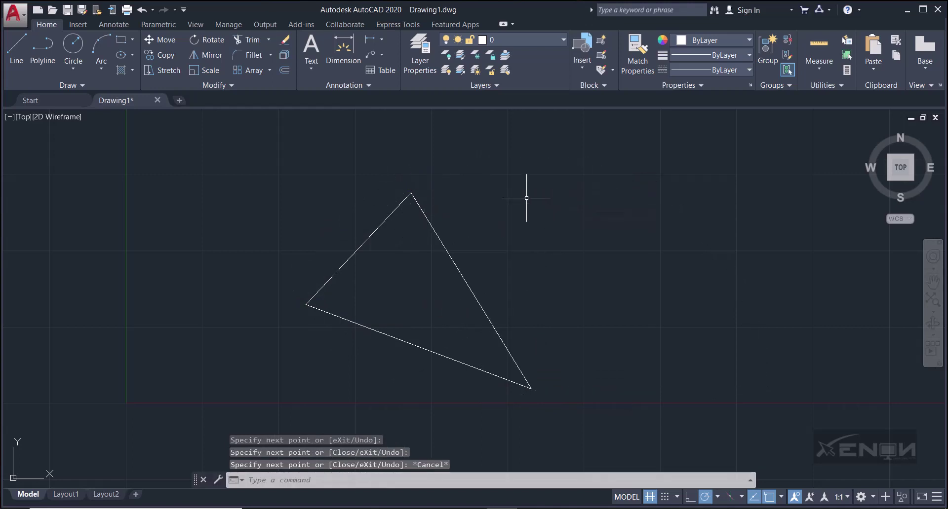
scroll(506, 210, "down", 2)
middle_click_drag(502, 216, 467, 226)
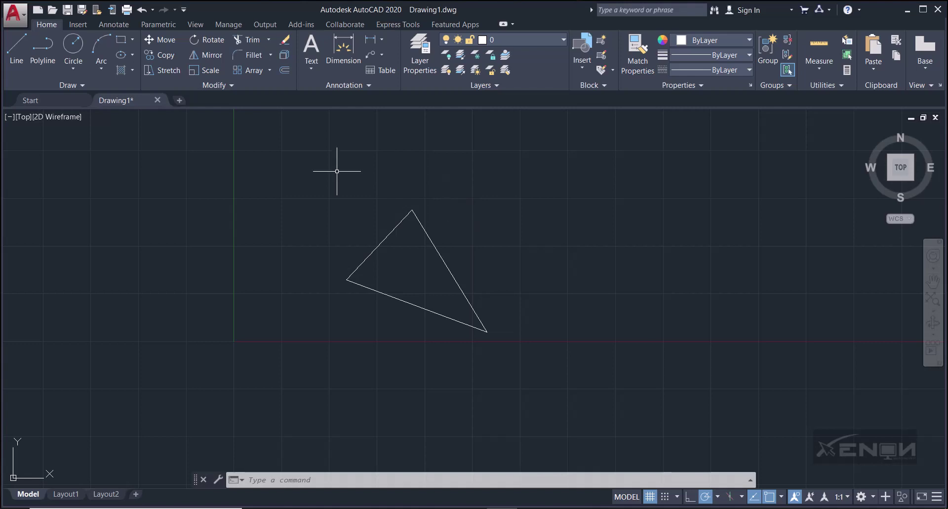
left_click(298, 165)
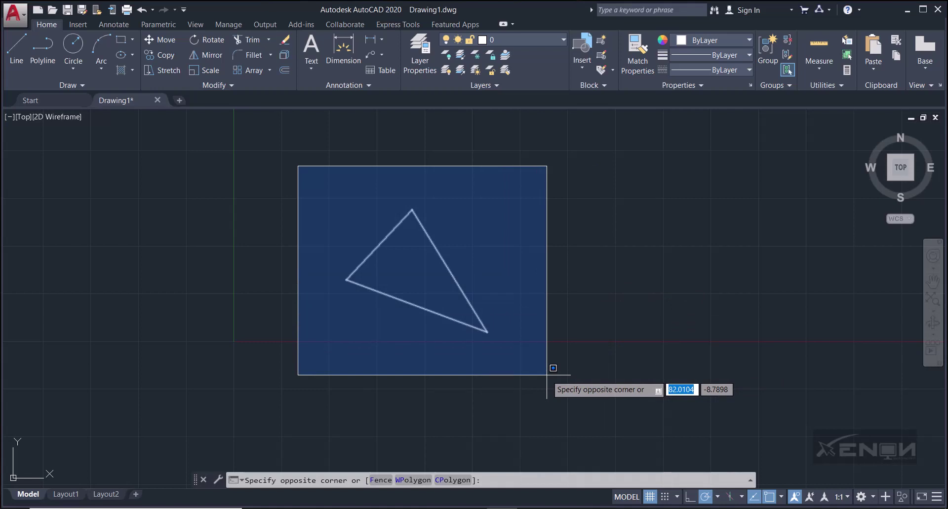
key("Escape")
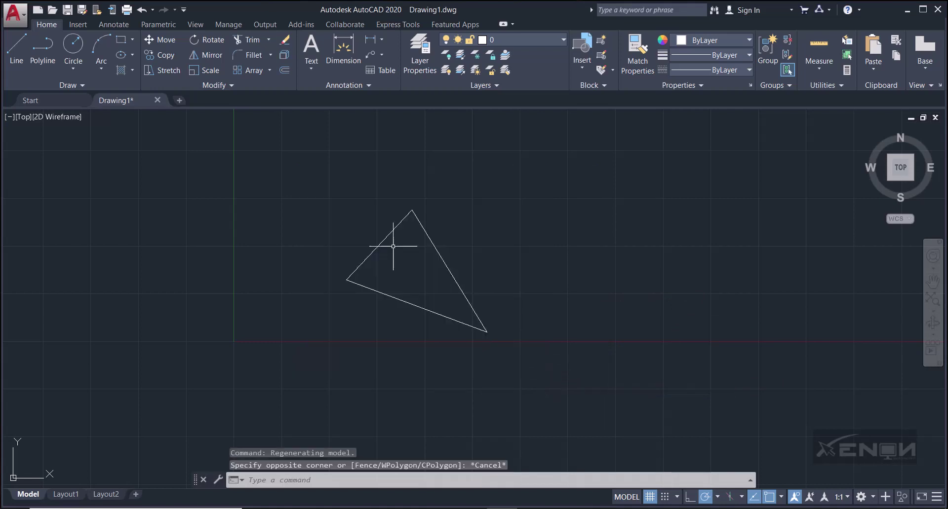
left_click(291, 162)
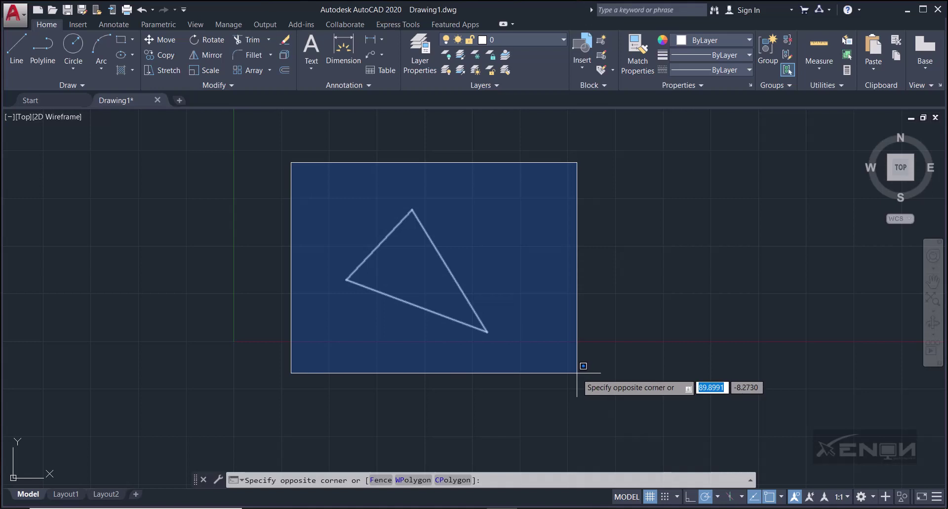
left_click(544, 378)
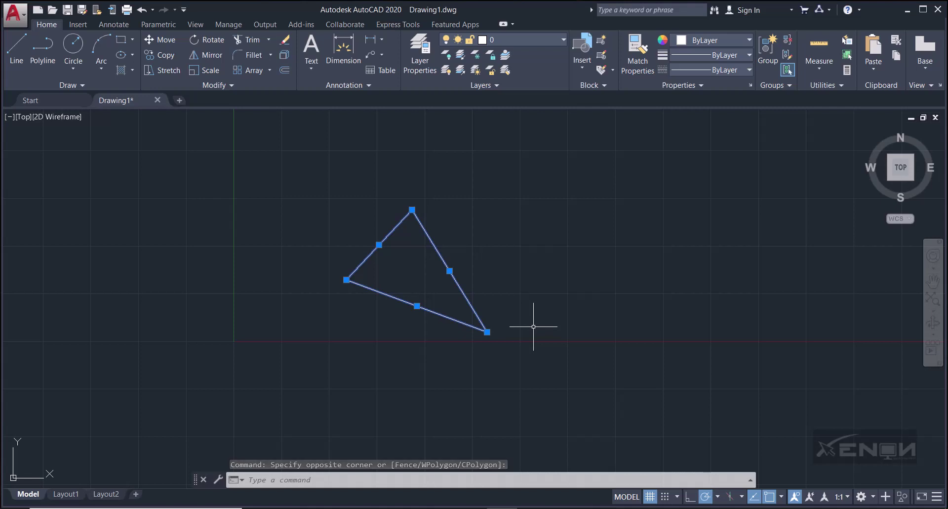
key("Escape")
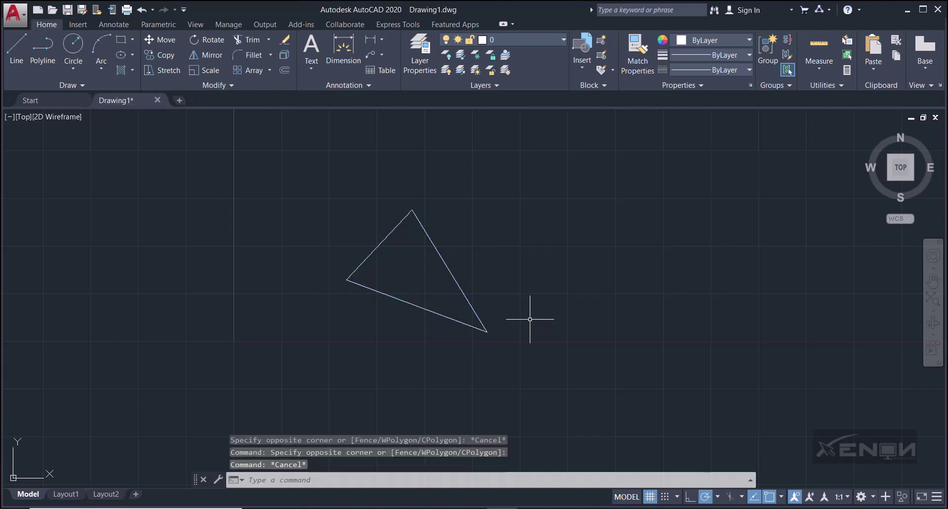
left_click(474, 310)
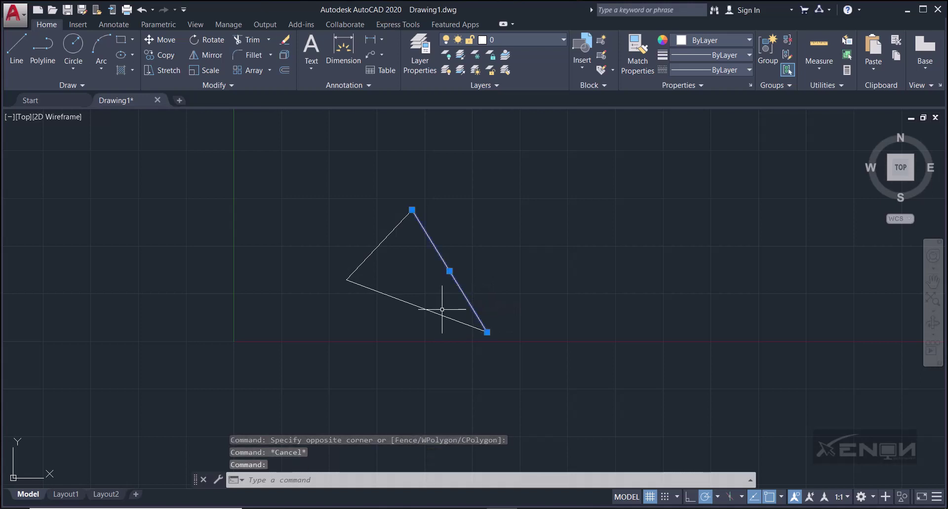
left_click(444, 316)
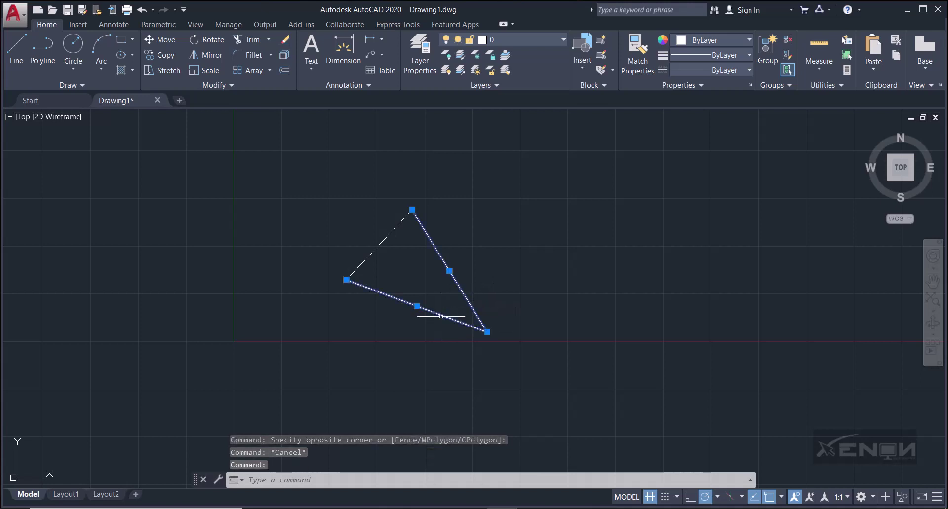
left_click(364, 260)
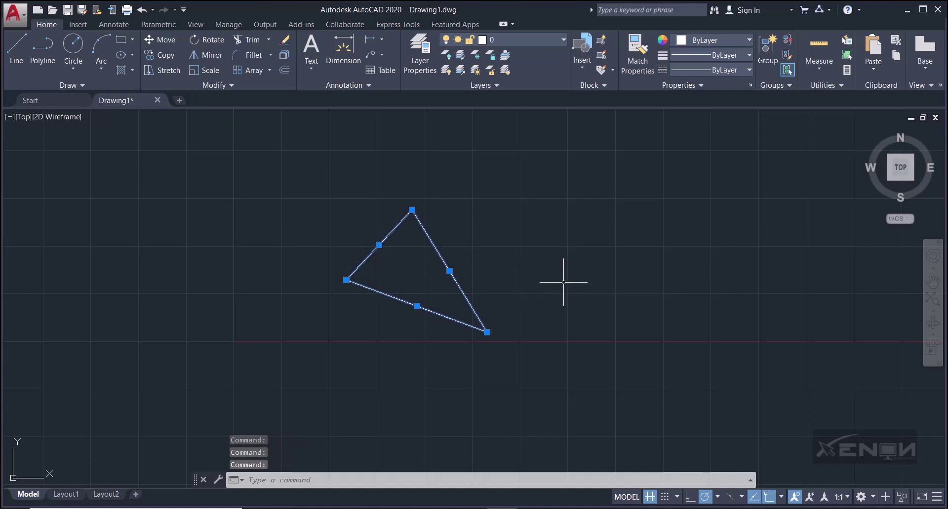
key("Escape")
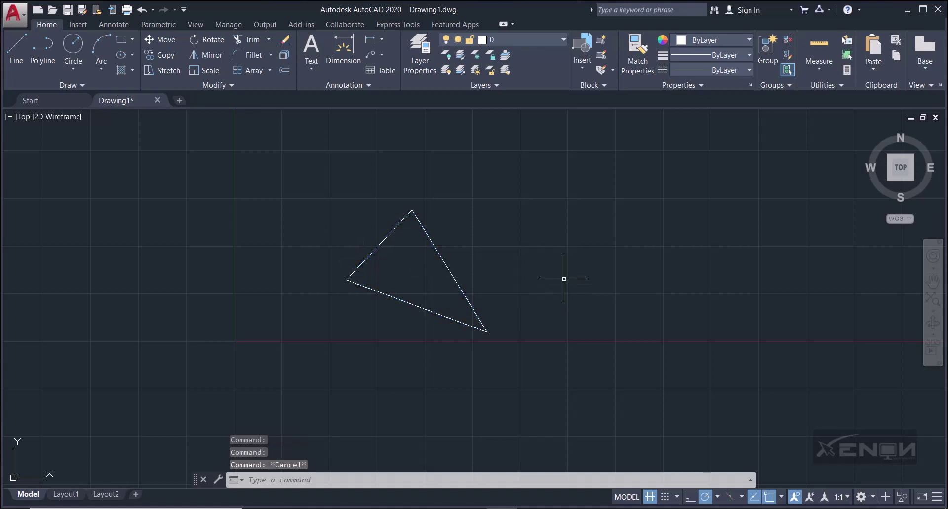
Try a crossing selection, then pick the triangle's bottom, right and left edges individually, clearing each selection.
left_click(595, 396)
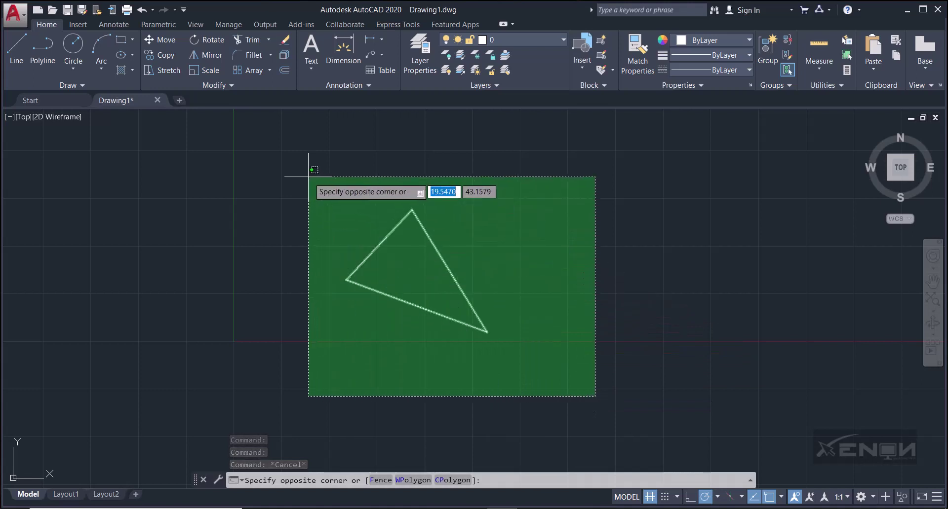
key("Escape")
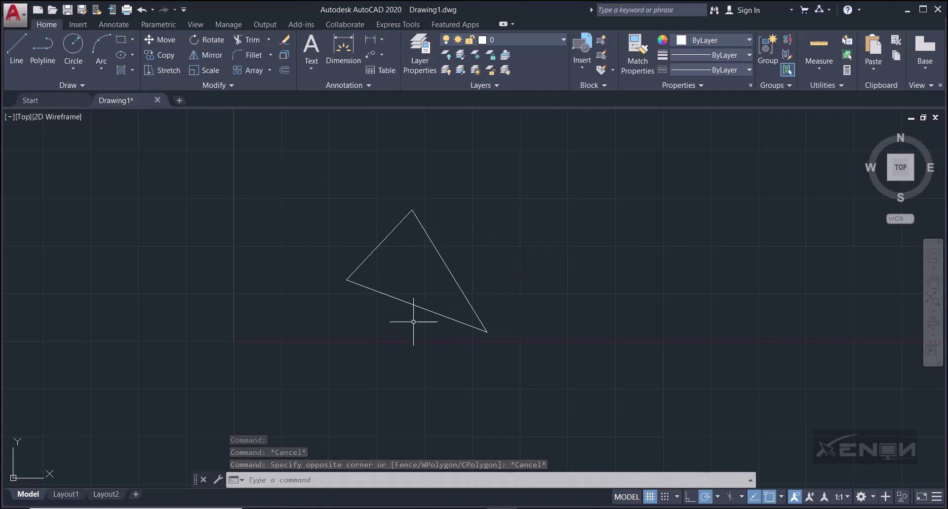
left_click(429, 311)
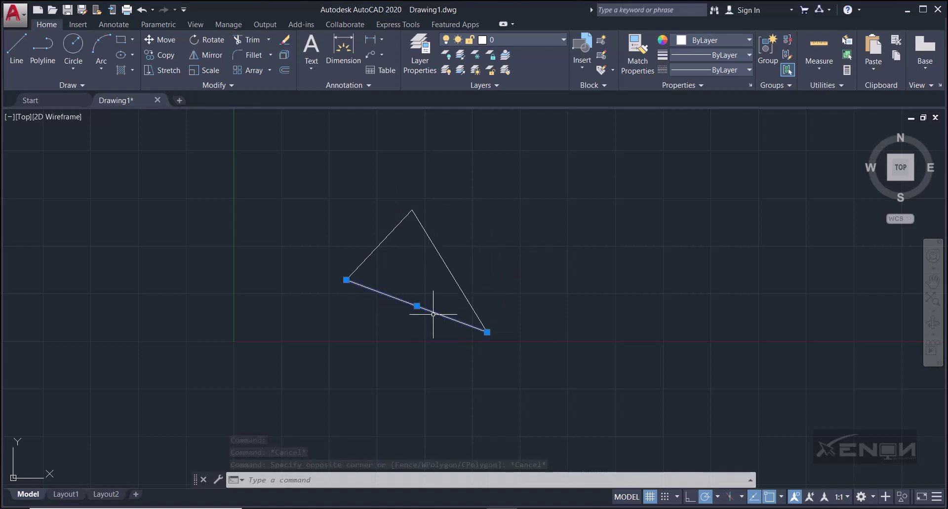
left_click(457, 282)
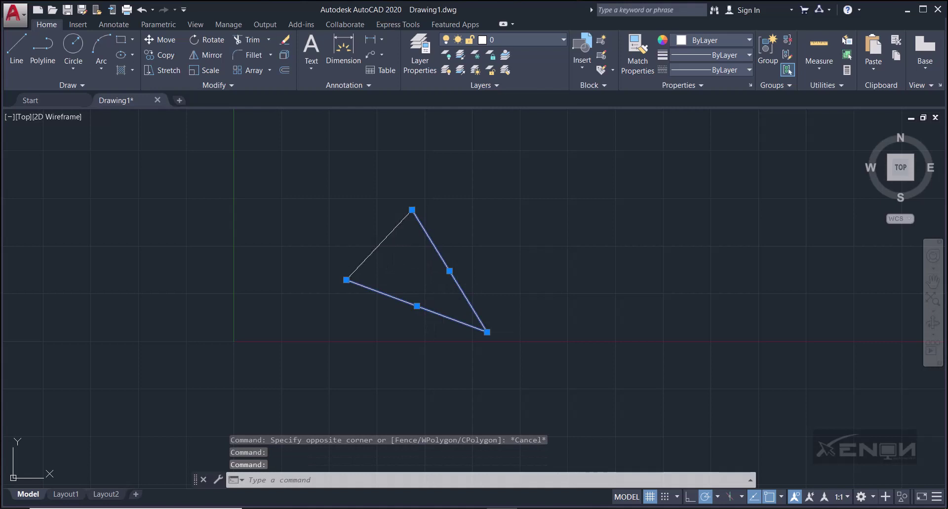
left_click(385, 243)
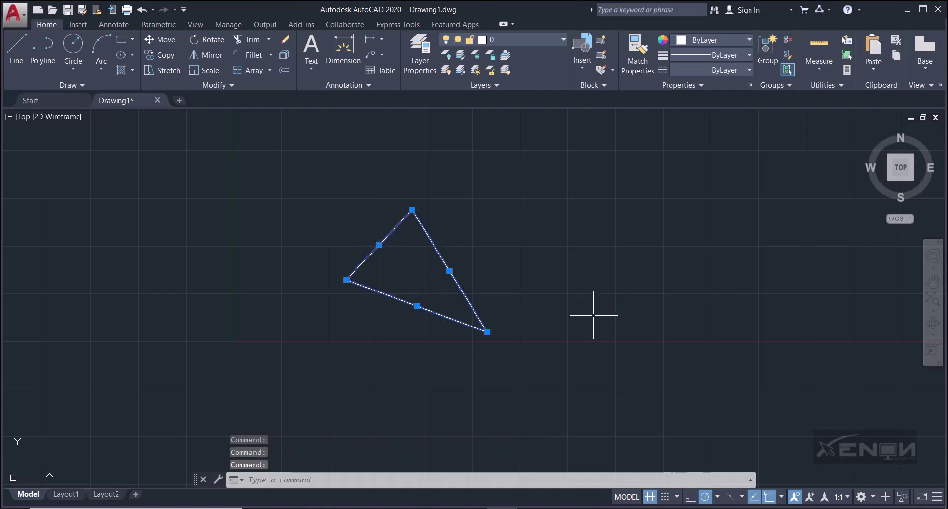
key("Escape")
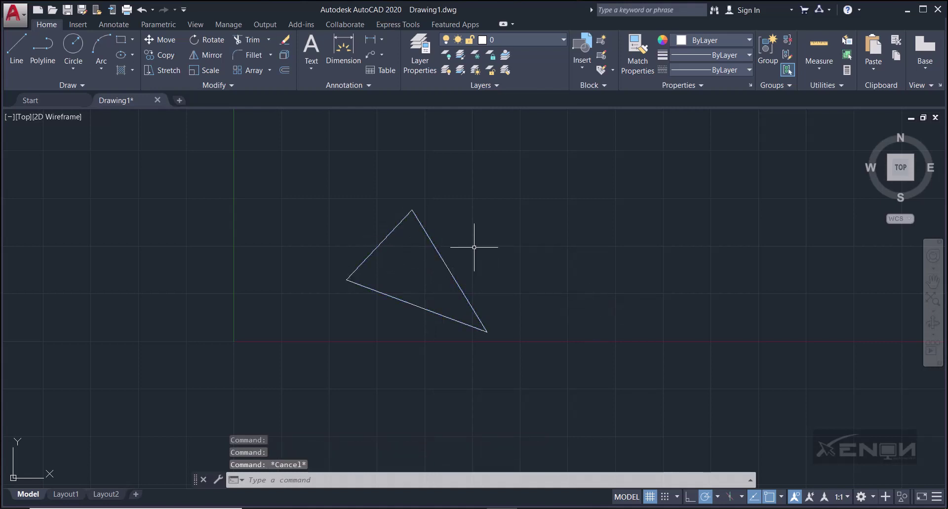
Window-select the whole triangle, clear the selection, and start the Move command.
left_click(310, 148)
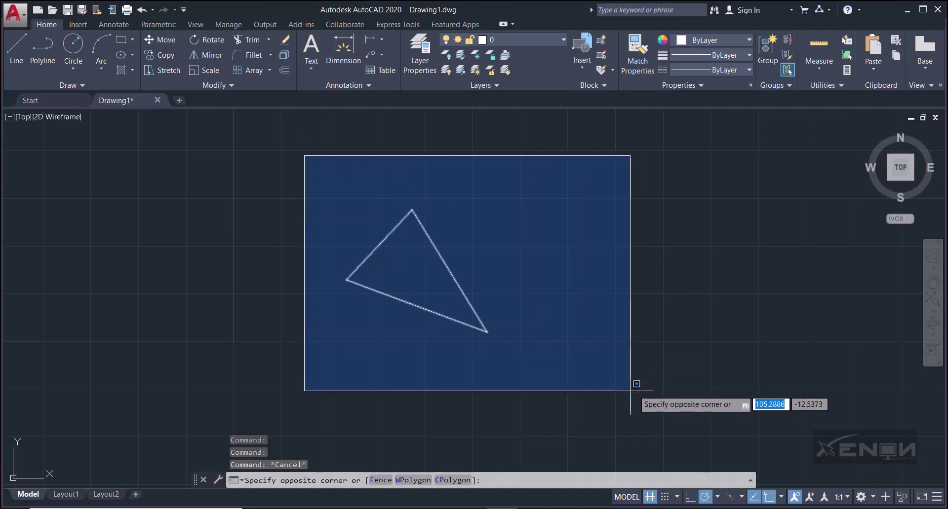
left_click(619, 392)
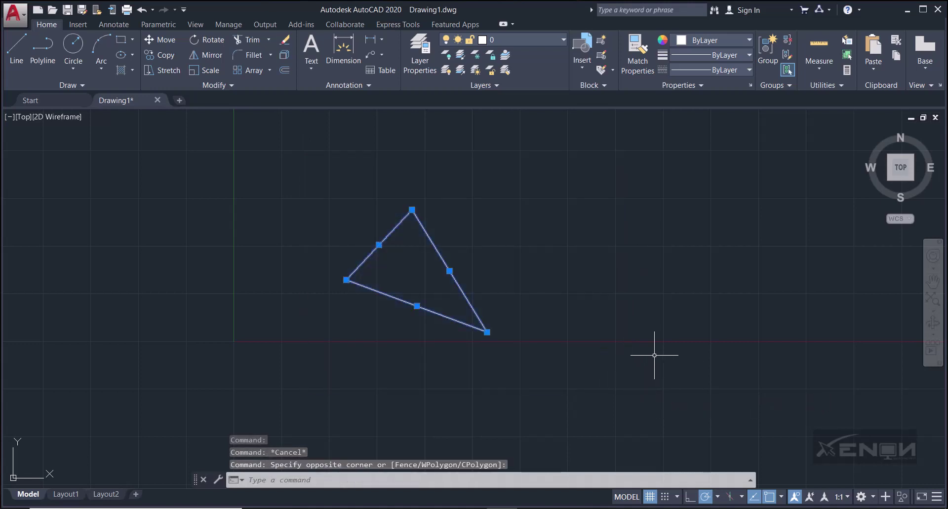
key("Escape")
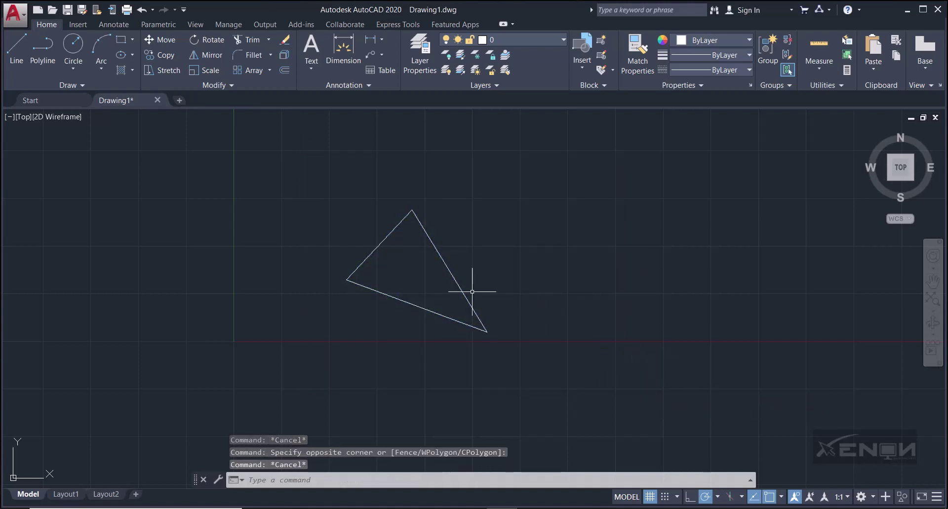
left_click(155, 39)
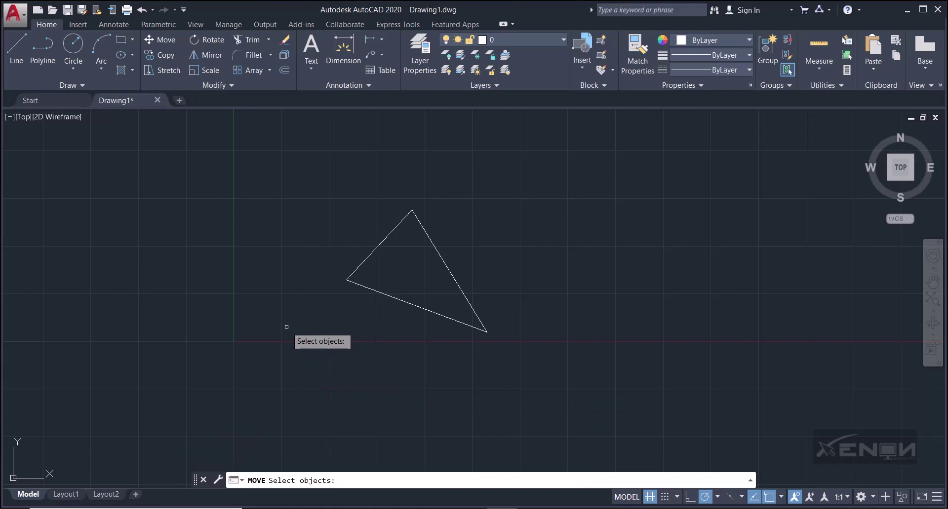
Window-select the triangle and move it from its lower vertex up and to the right.
left_click(423, 309)
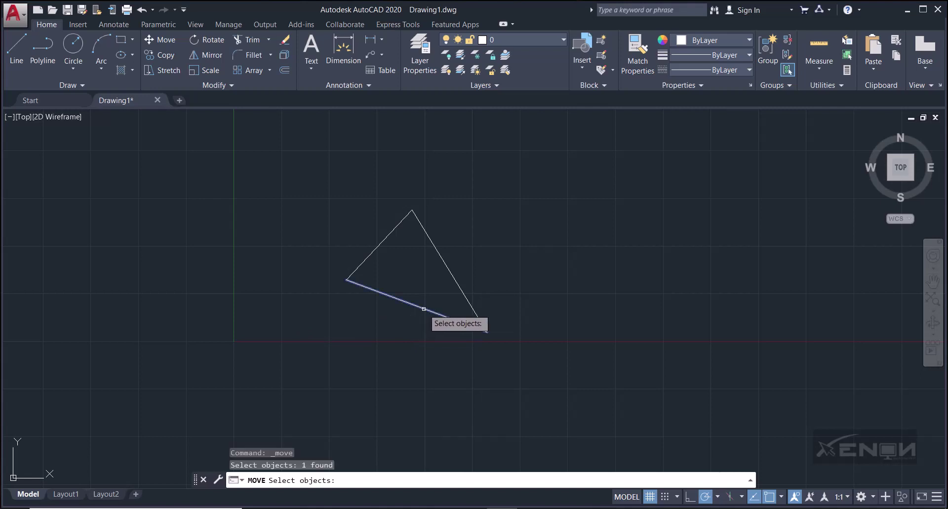
left_click(468, 303)
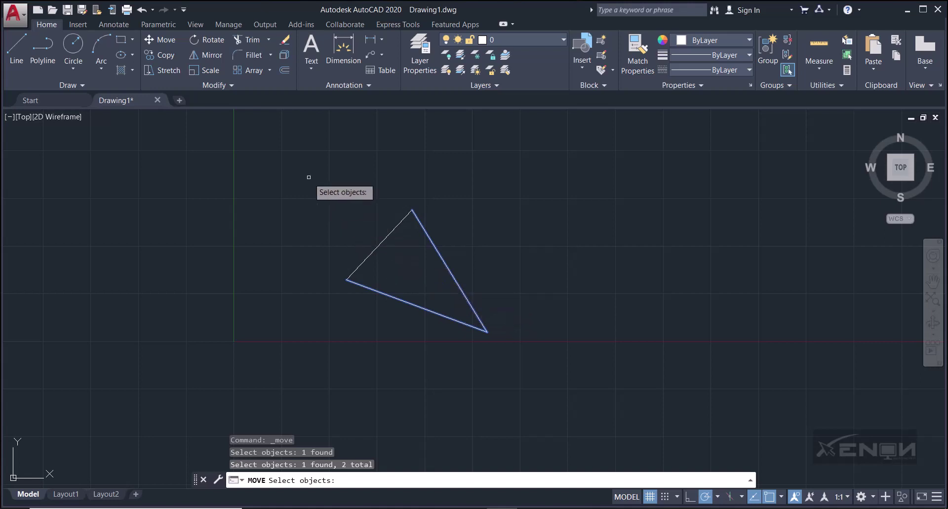
left_click(288, 157)
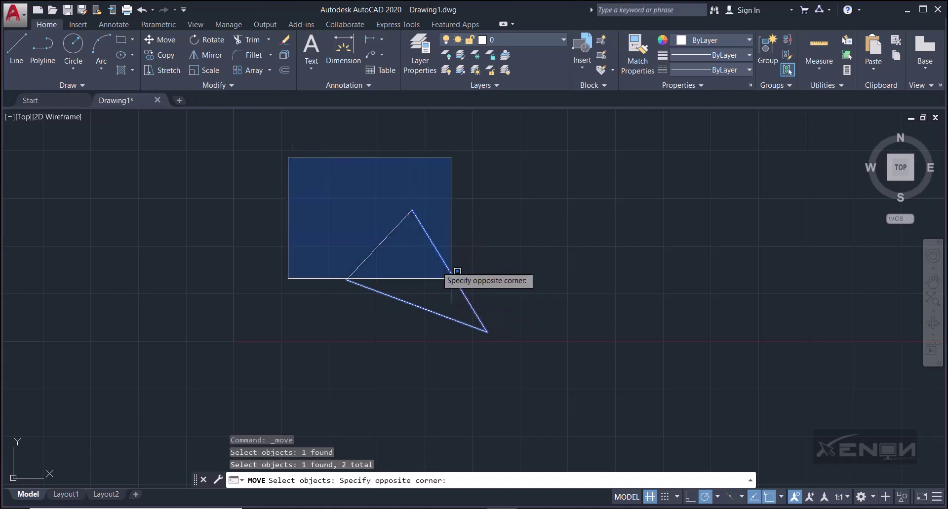
left_click(549, 369)
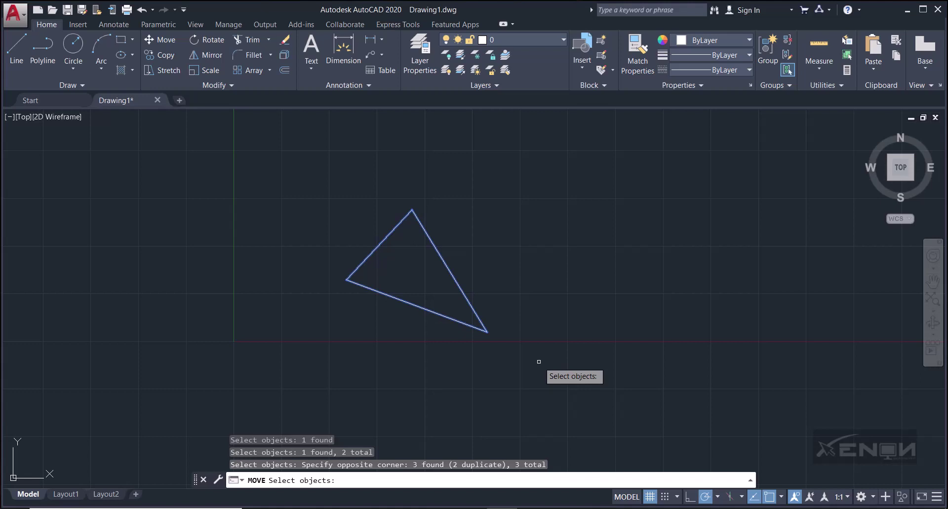
key("Return")
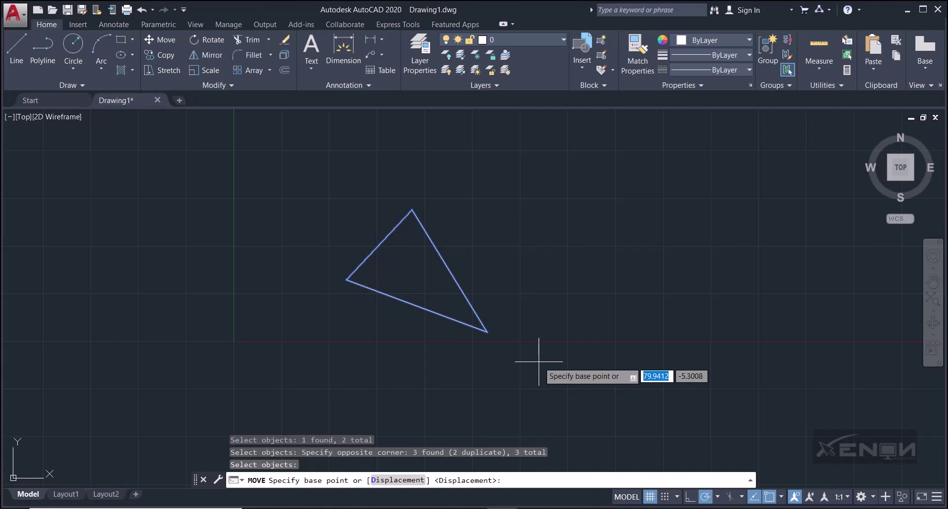
middle_click_drag(538, 362, 511, 355)
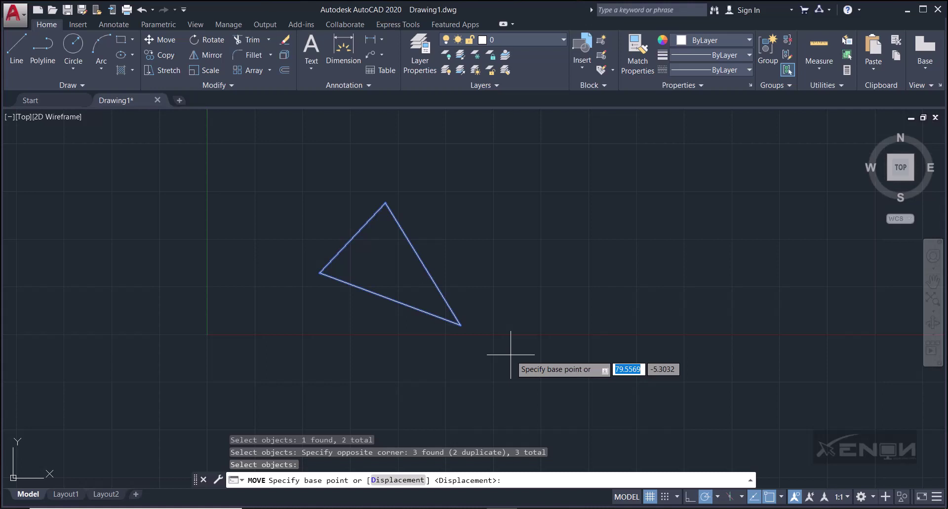
left_click(461, 325)
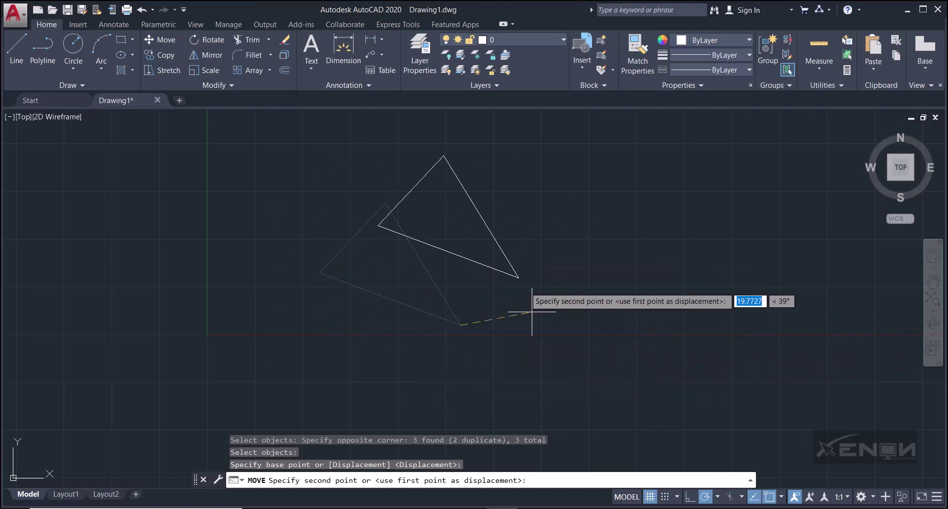
left_click(735, 287)
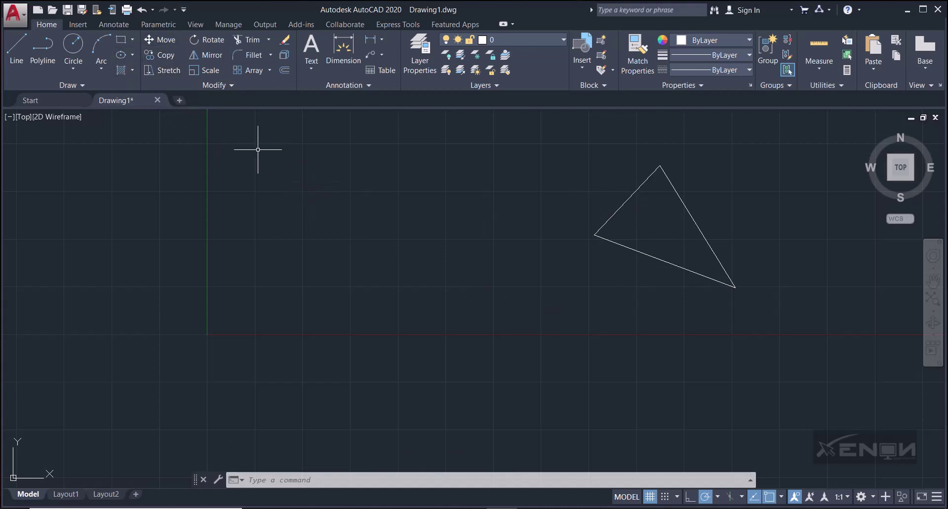
Copy the window-selected triangle to three positions progressively further left.
left_click(165, 54)
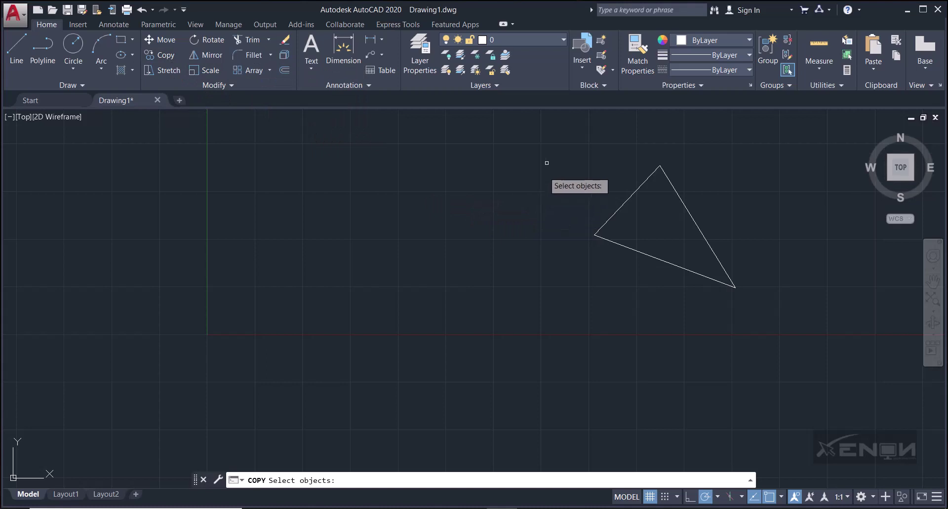
left_click(538, 128)
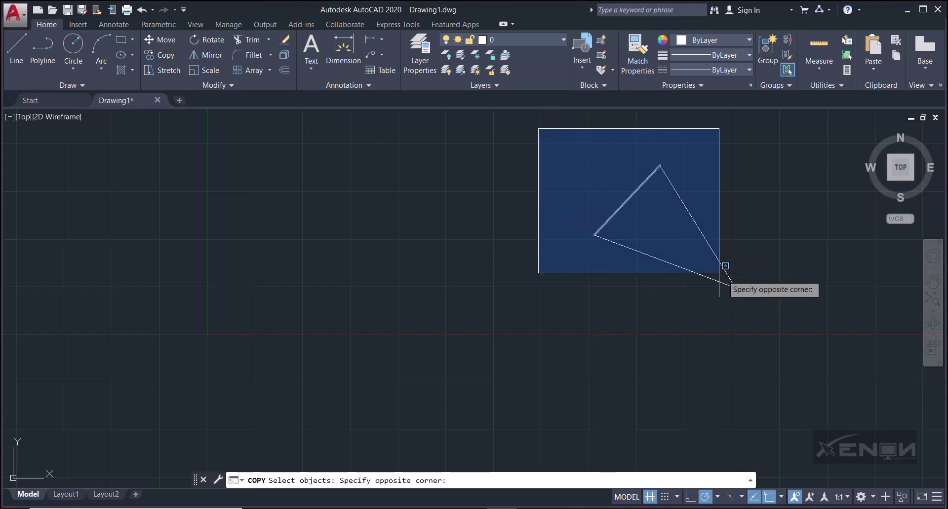
left_click(790, 330)
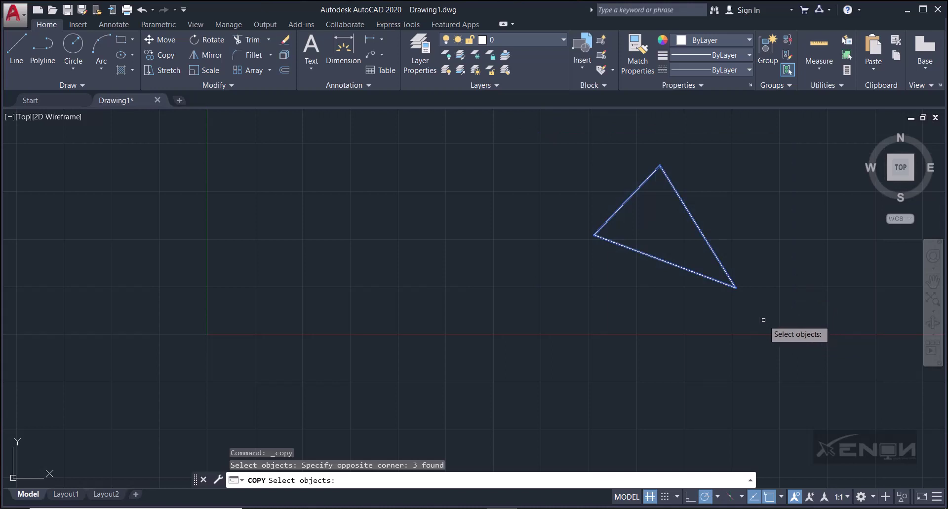
key("Return")
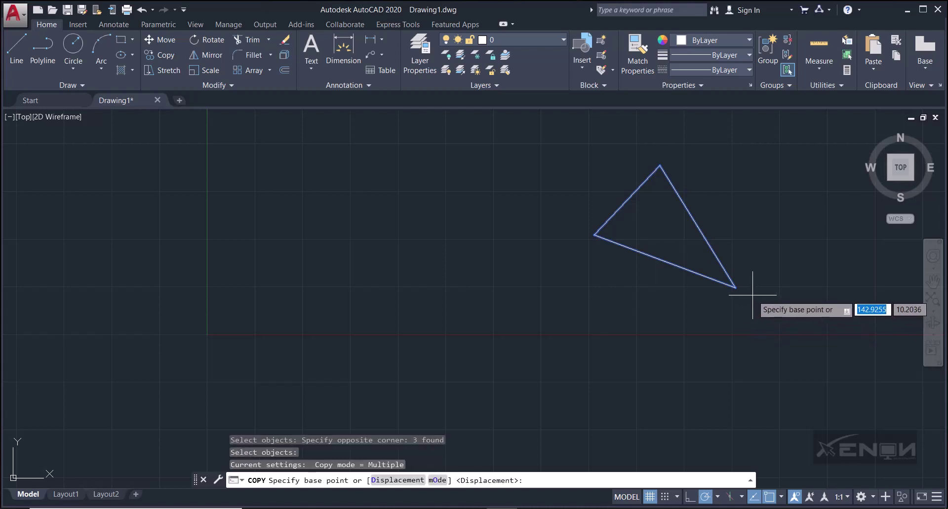
left_click(739, 318)
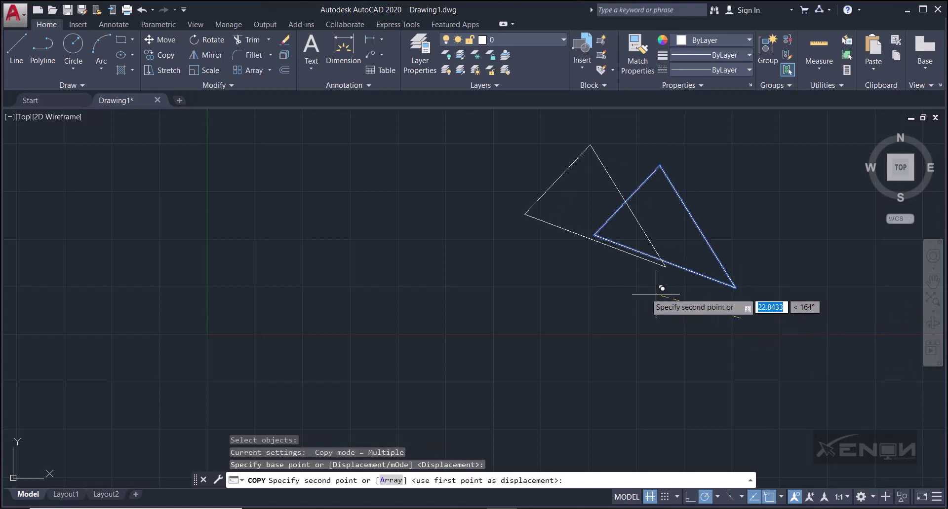
left_click(571, 340)
left_click(386, 375)
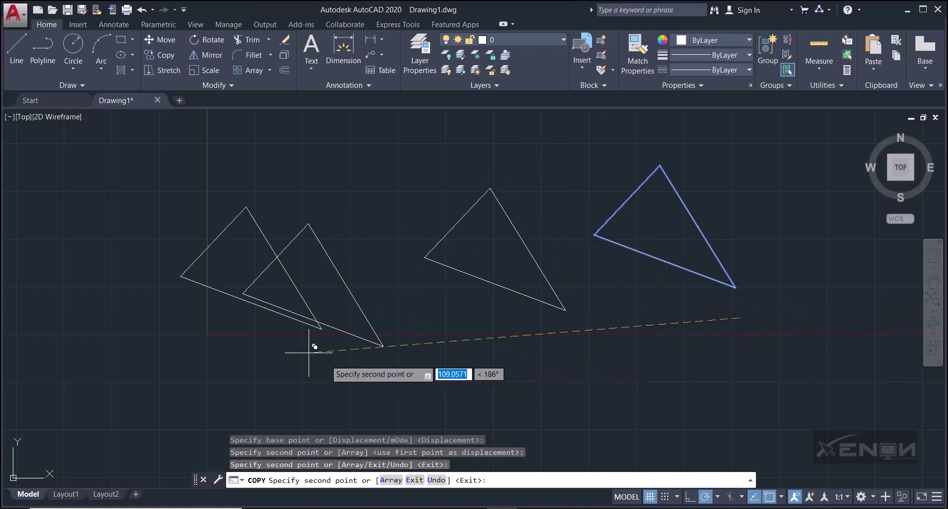
left_click(212, 324)
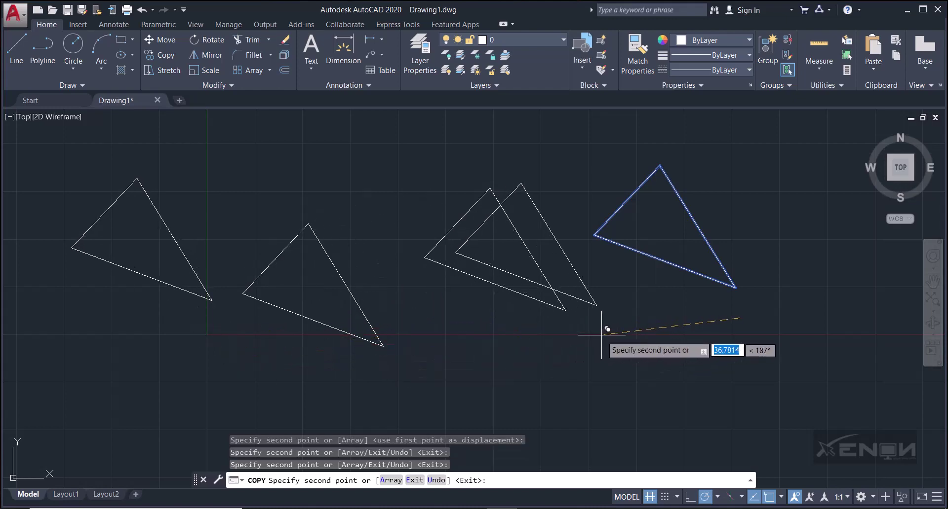
key("Escape")
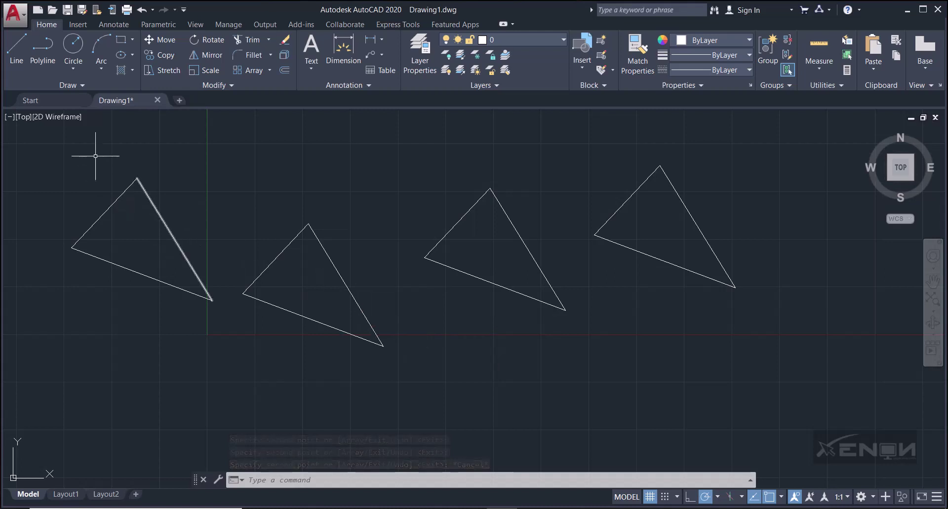
Erase the window-selected copies, then delete the two leftover lines.
left_click(81, 139)
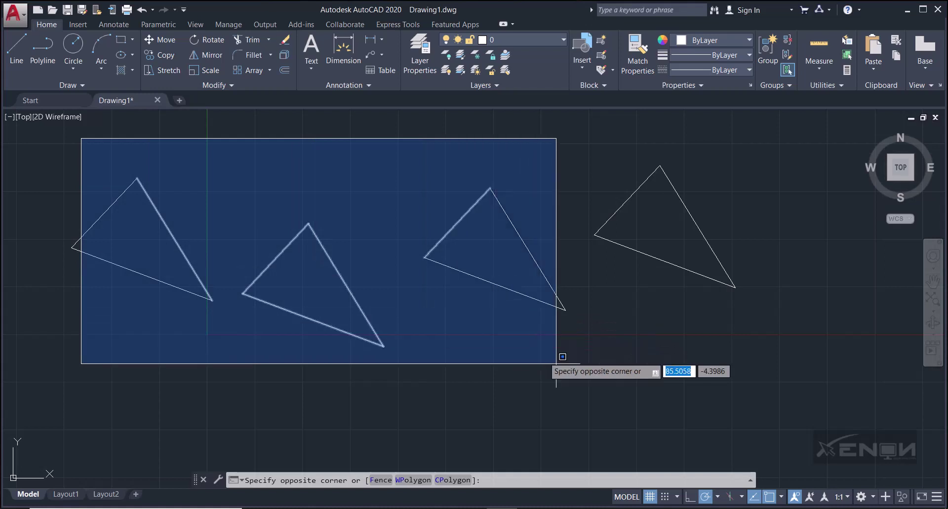
left_click(569, 380)
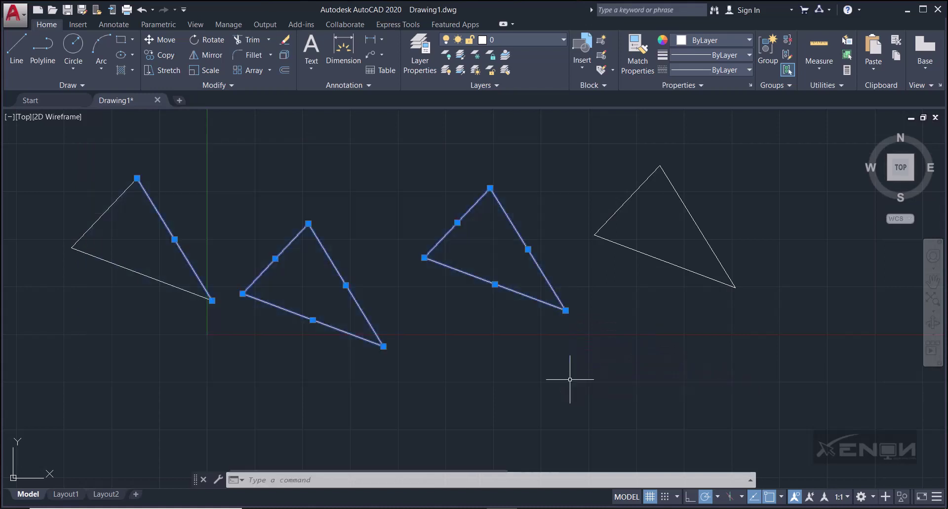
key("Delete")
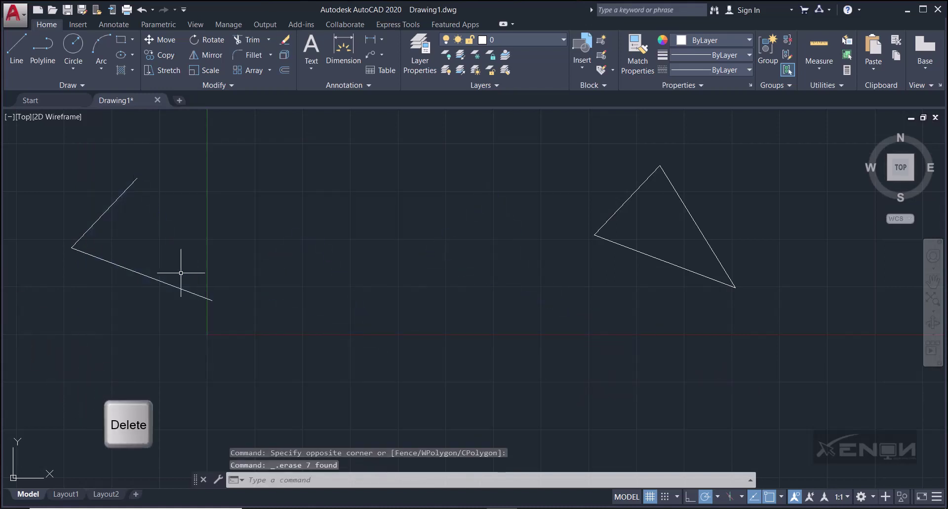
left_click(151, 274)
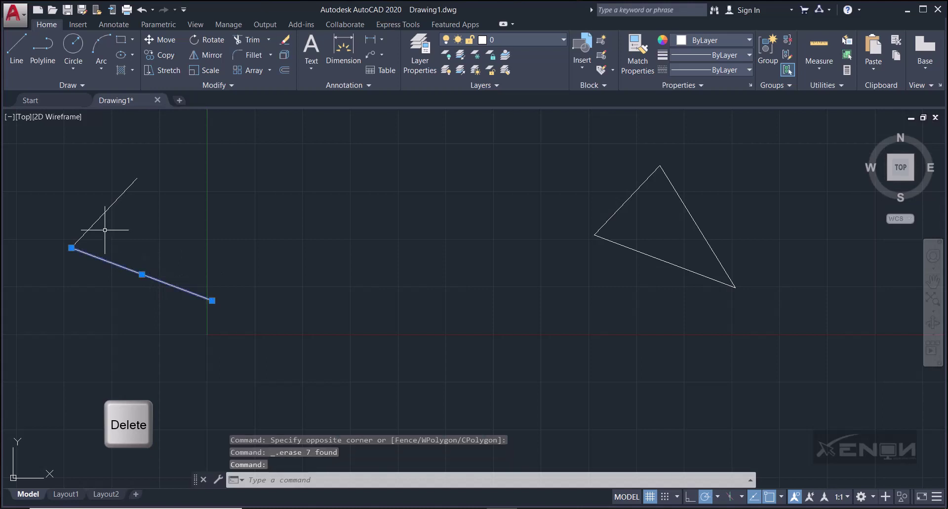
left_click(103, 217)
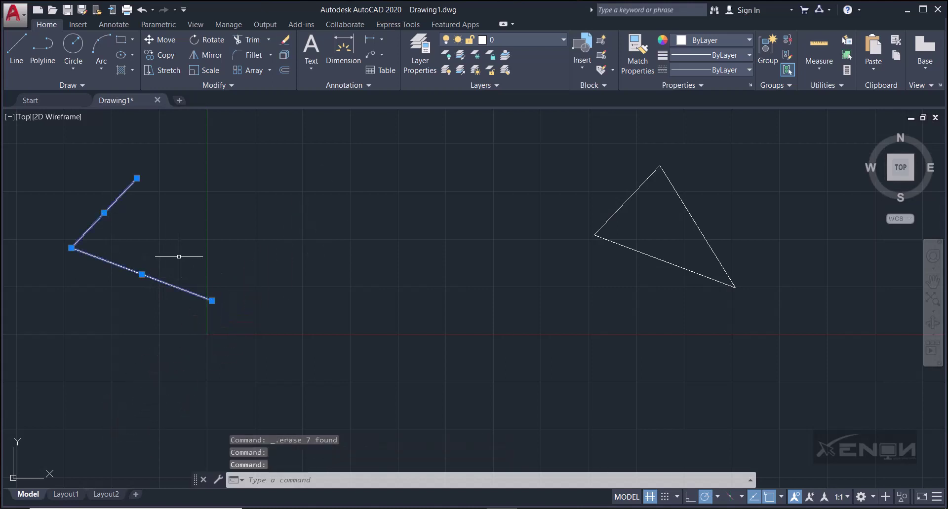
key("Delete")
Pan and zoom to re-centre the view on the remaining triangle.
scroll(417, 284, "down", 3)
mouse_move(470, 286)
middle_mouse_down()
mouse_move(247, 285)
mouse_move(326, 286)
mouse_move(252, 275)
middle_mouse_up()
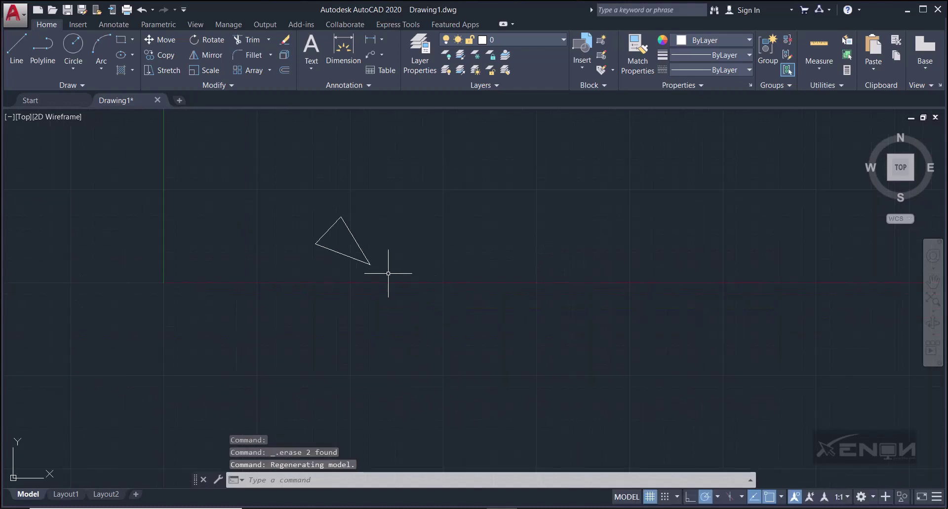
scroll(388, 272, "up", 2)
mouse_move(339, 250)
middle_mouse_down()
mouse_move(340, 273)
mouse_move(369, 269)
mouse_move(313, 275)
mouse_move(369, 275)
mouse_move(286, 282)
mouse_move(376, 282)
mouse_move(354, 283)
middle_mouse_up()
scroll(324, 287, "up", 2)
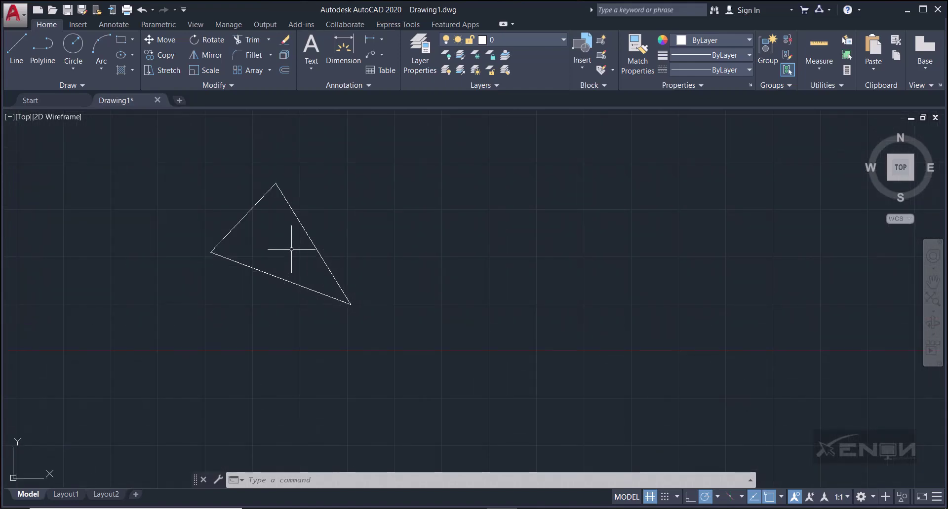
scroll(292, 249, "down", 2)
scroll(291, 249, "up", 2)
scroll(291, 249, "down", 1)
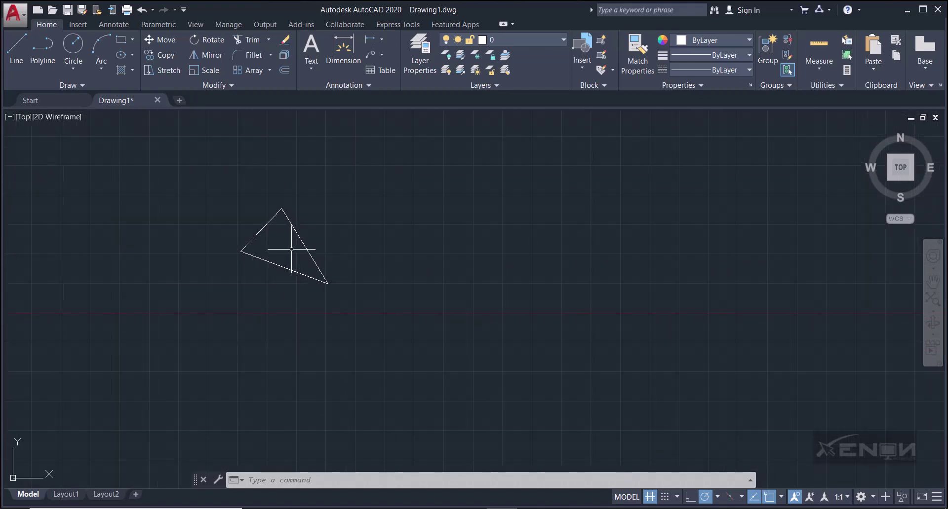
middle_click_drag(286, 234, 283, 243)
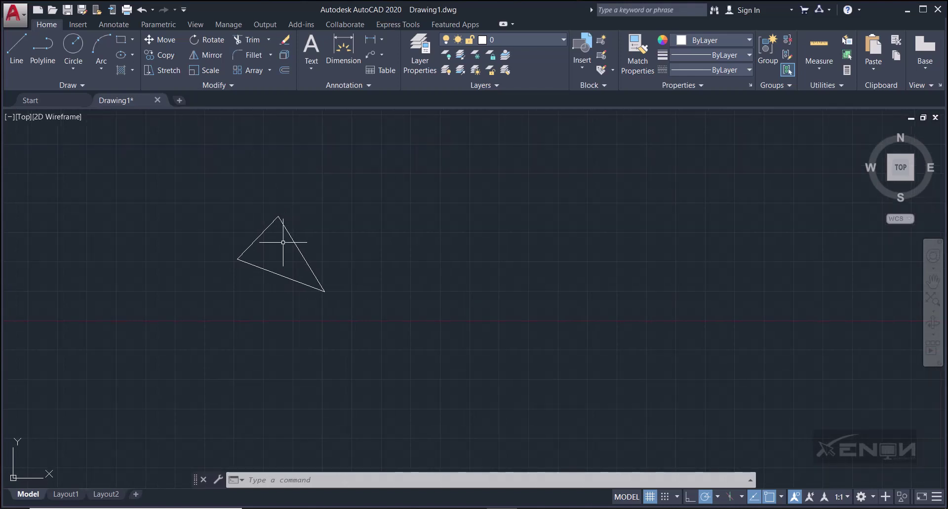
scroll(283, 252, "up", 2)
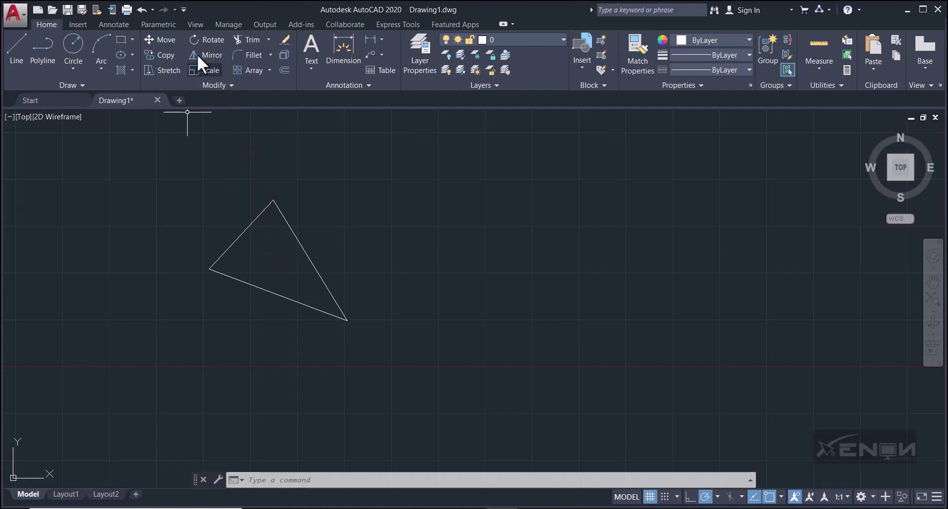
Rotate the window-selected triangle about its bottom vertex until a corner points left.
left_click(214, 40)
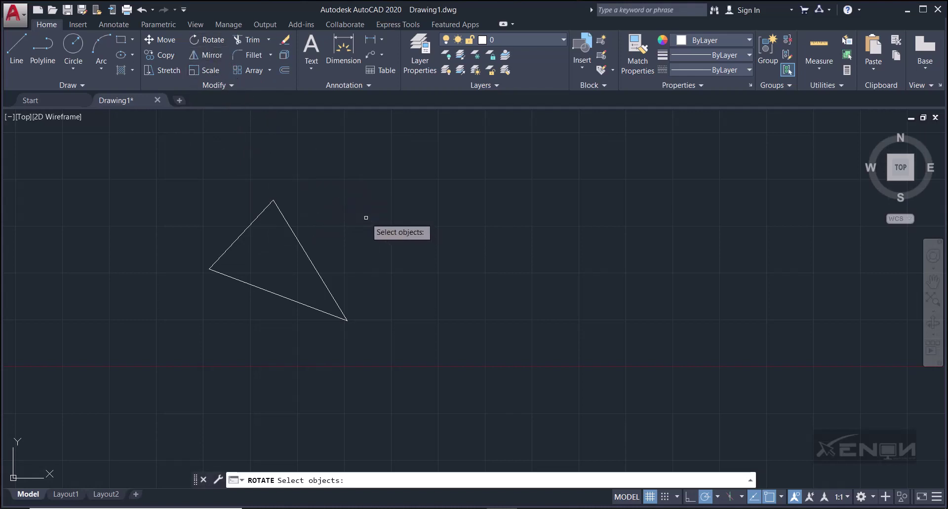
left_click(144, 144)
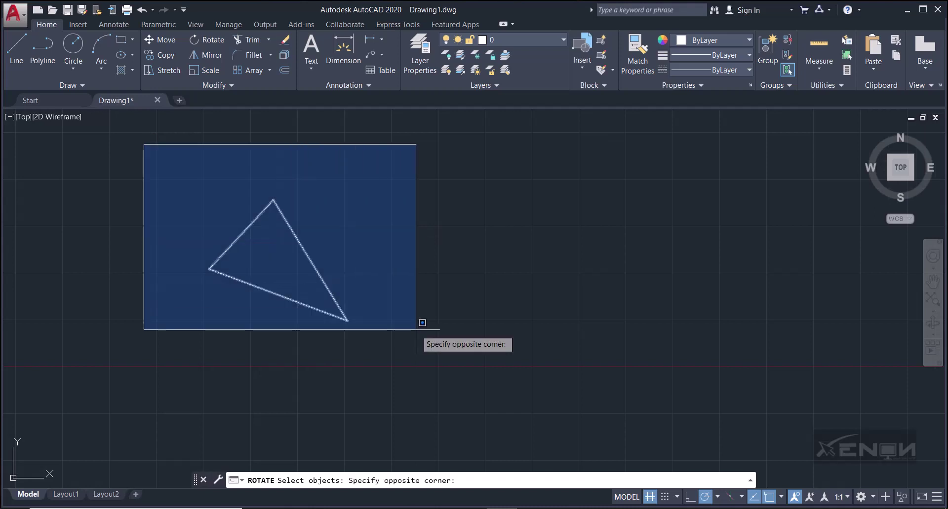
left_click(479, 375)
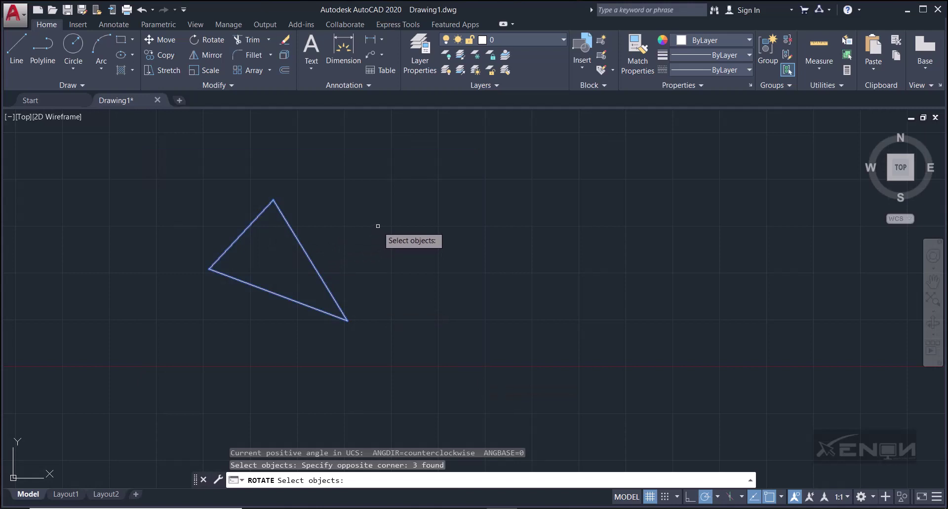
key("Return")
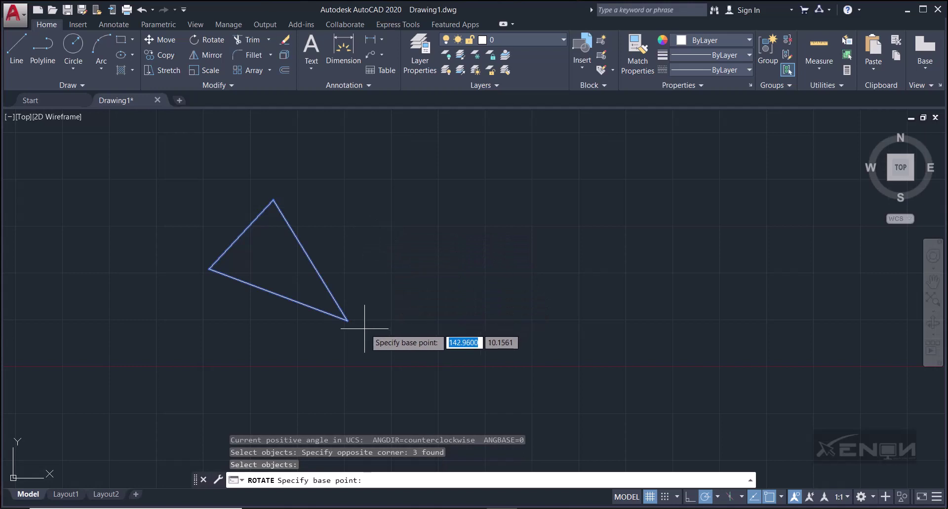
left_click(348, 321)
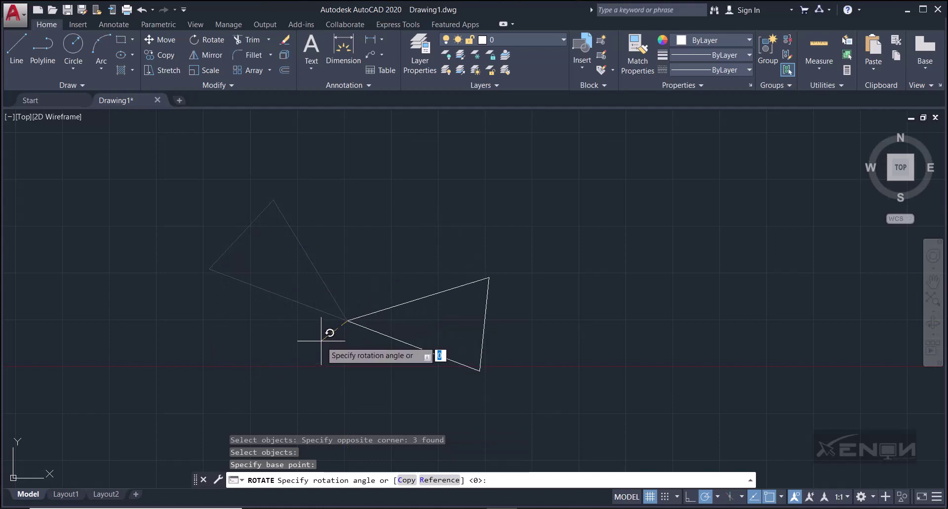
key("Return")
middle_click_drag(473, 297, 412, 248)
middle_click_drag(465, 282, 455, 268)
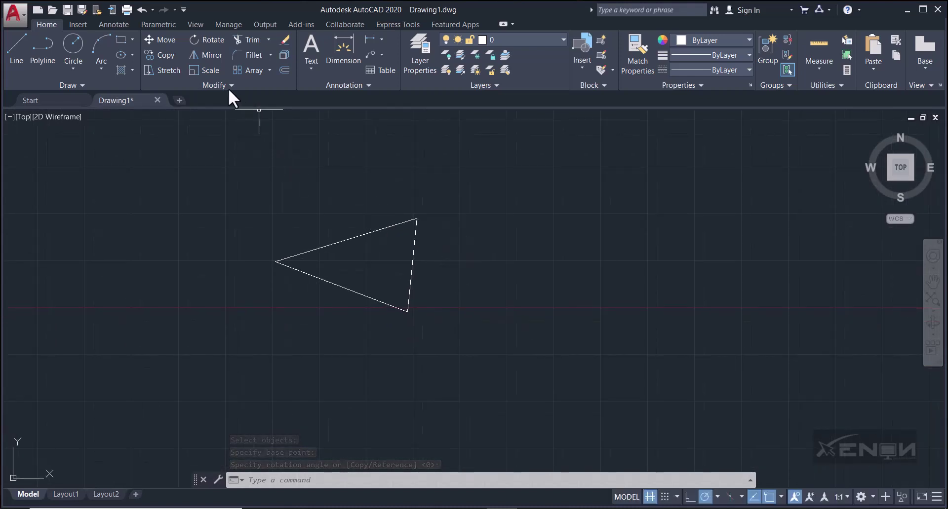
Mirror the triangle across a vertical line to its right, keeping the source object.
left_click(206, 55)
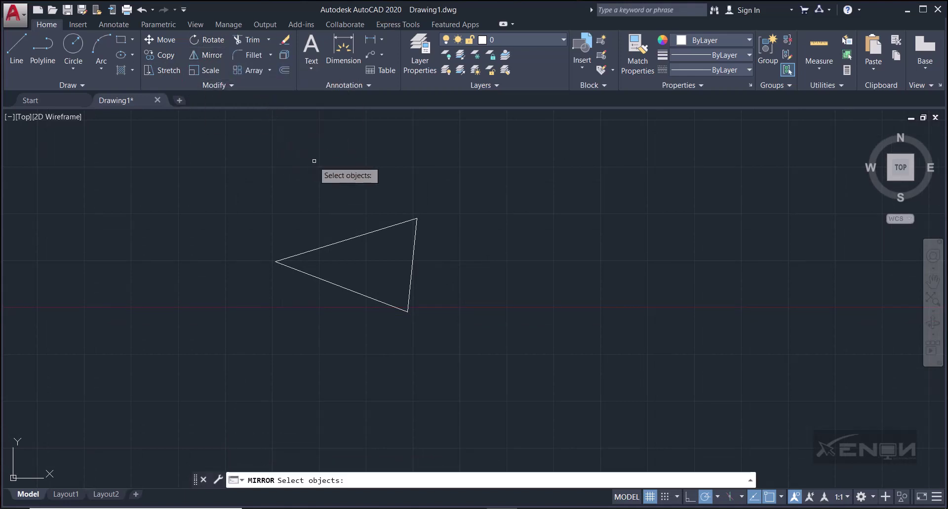
left_click(245, 174)
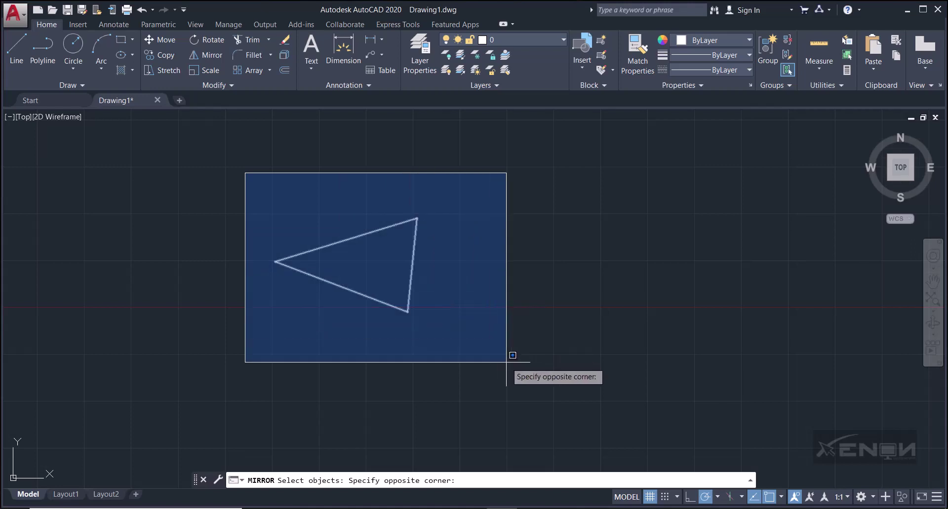
left_click(506, 363)
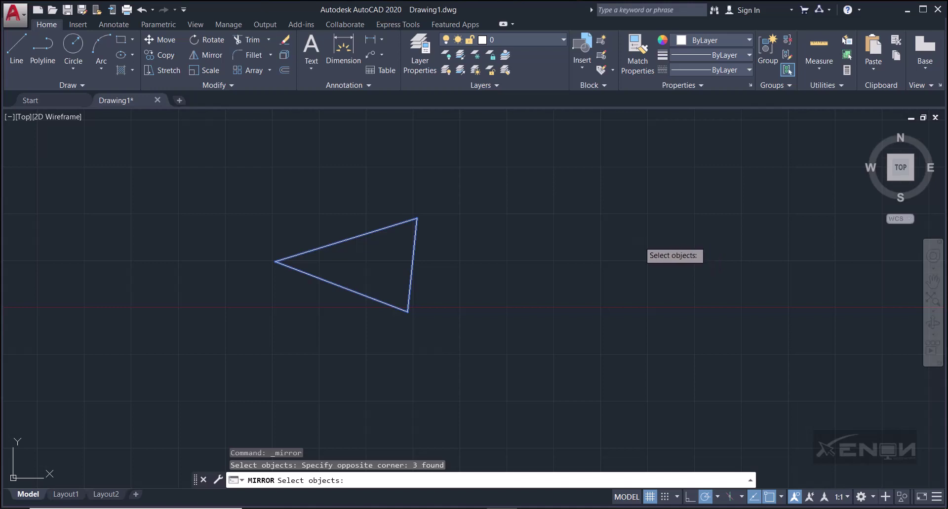
key("Return")
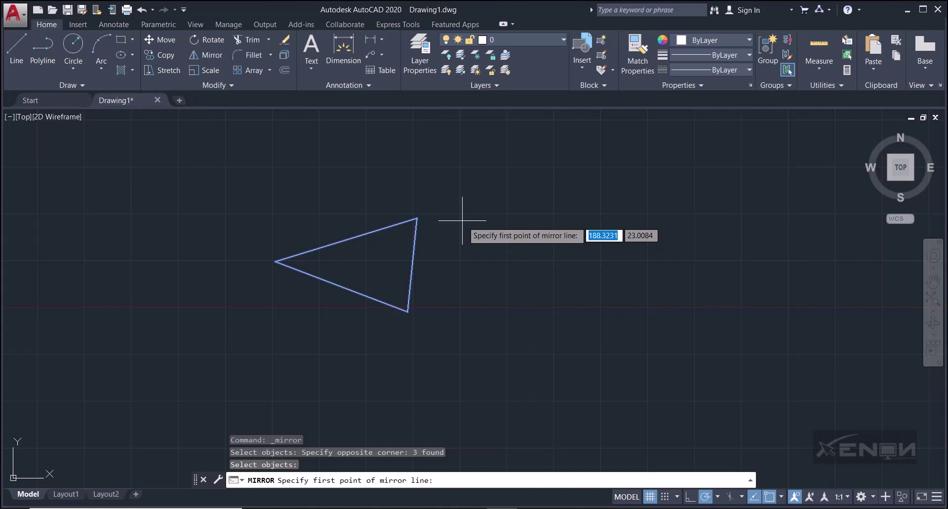
left_click(434, 188)
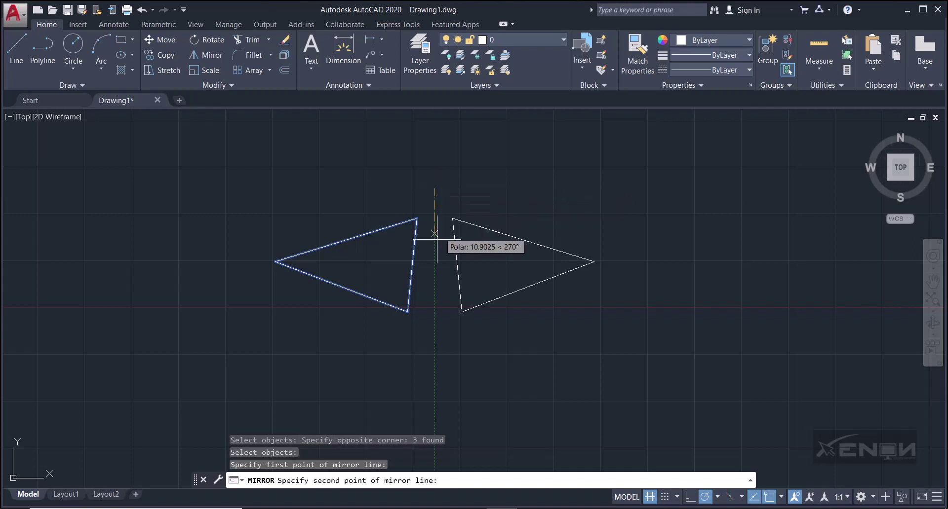
left_click(434, 326)
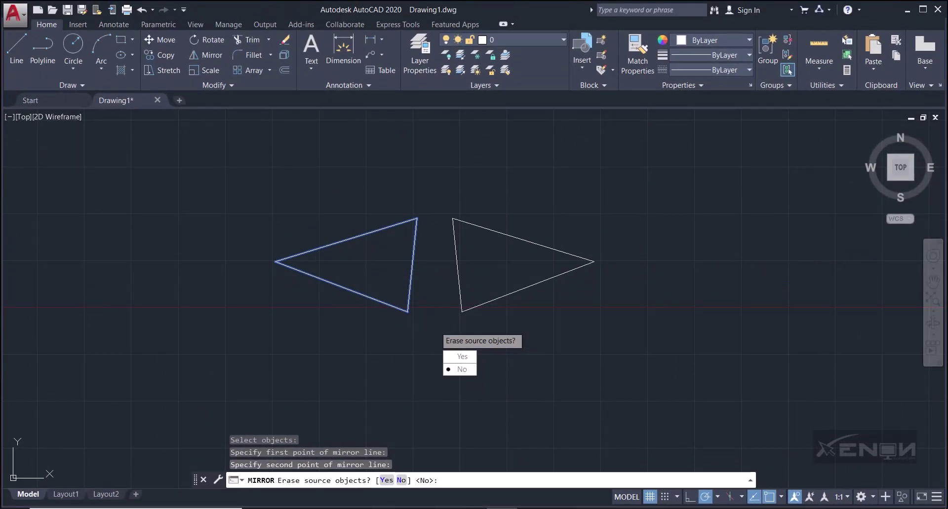
left_click(462, 370)
Window-select the new right-hand triangle, then clear the selection.
left_click(432, 181)
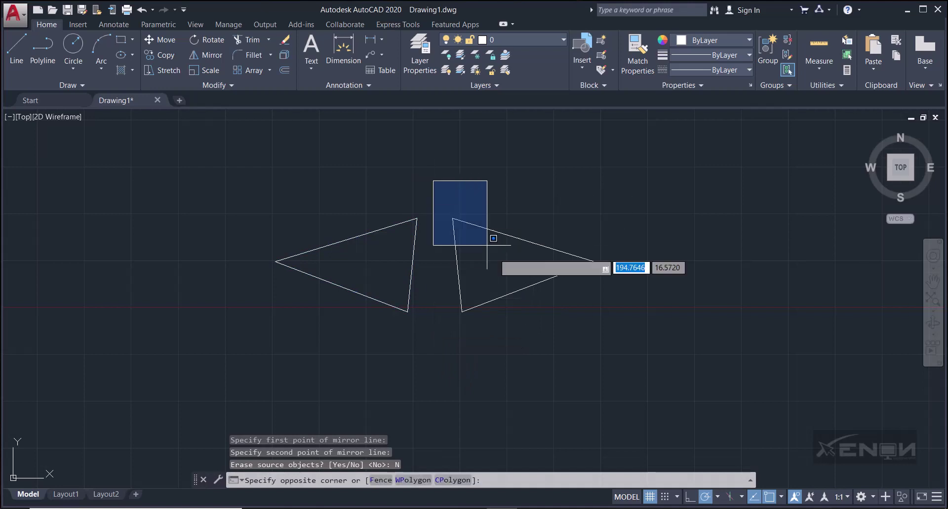
left_click(642, 360)
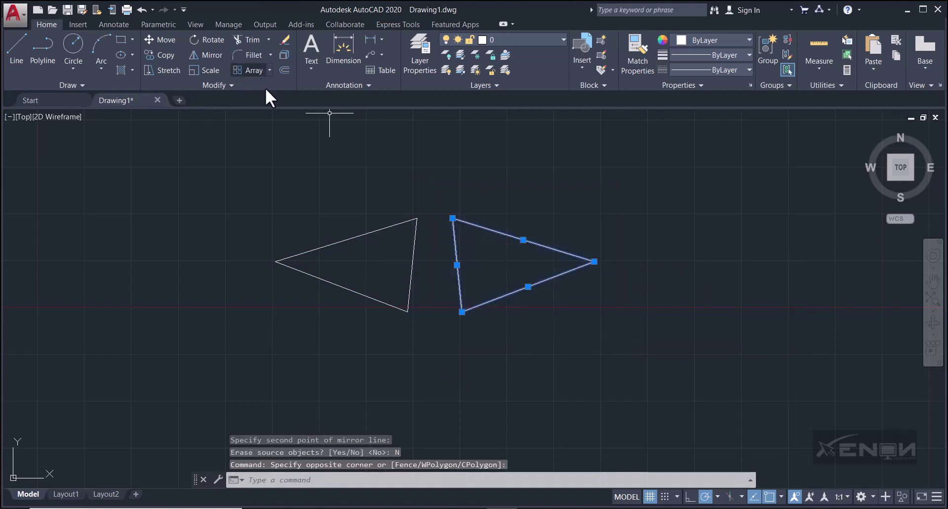
key("Escape")
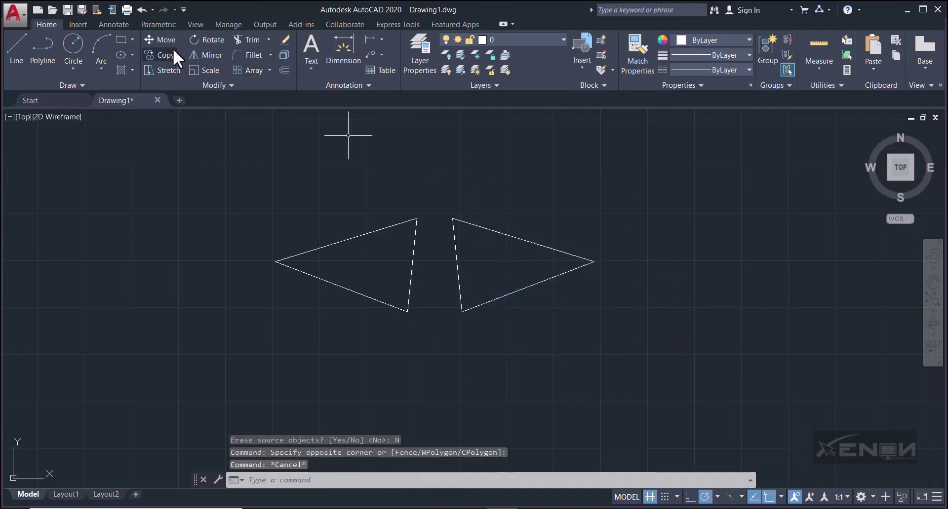
left_click(199, 54)
left_click(443, 190)
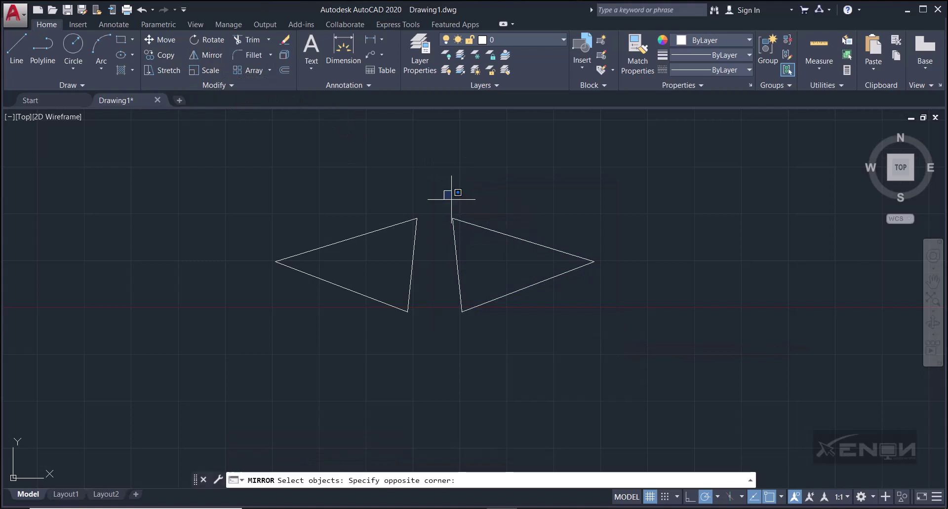
left_click(630, 319)
middle_click_drag(645, 328, 514, 330)
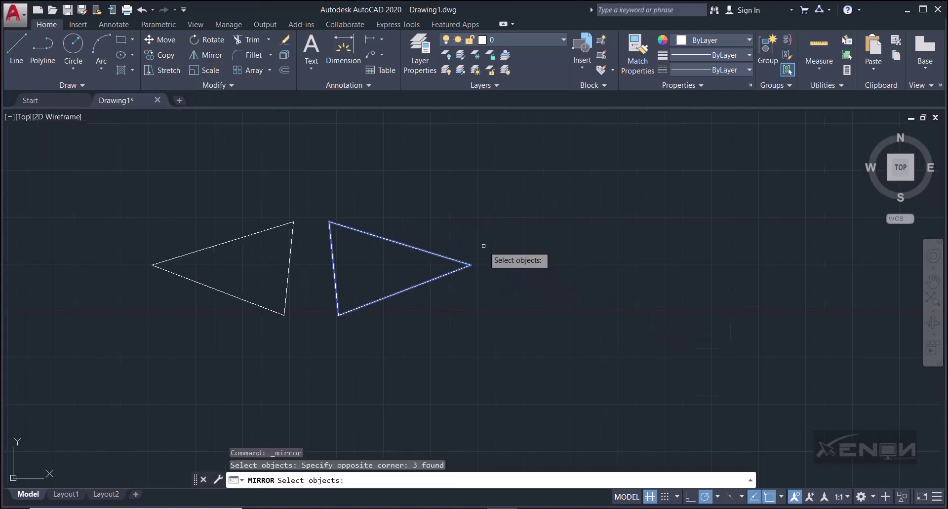
key("Return")
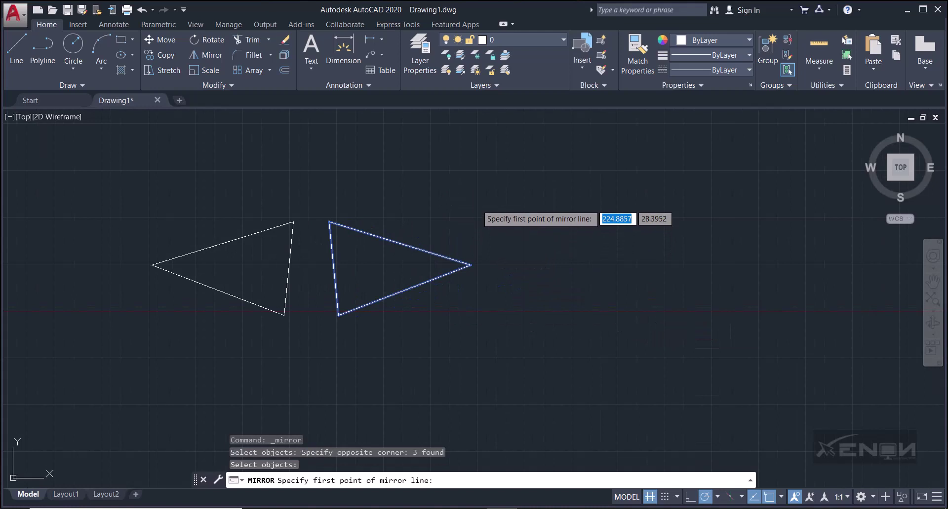
left_click(476, 205)
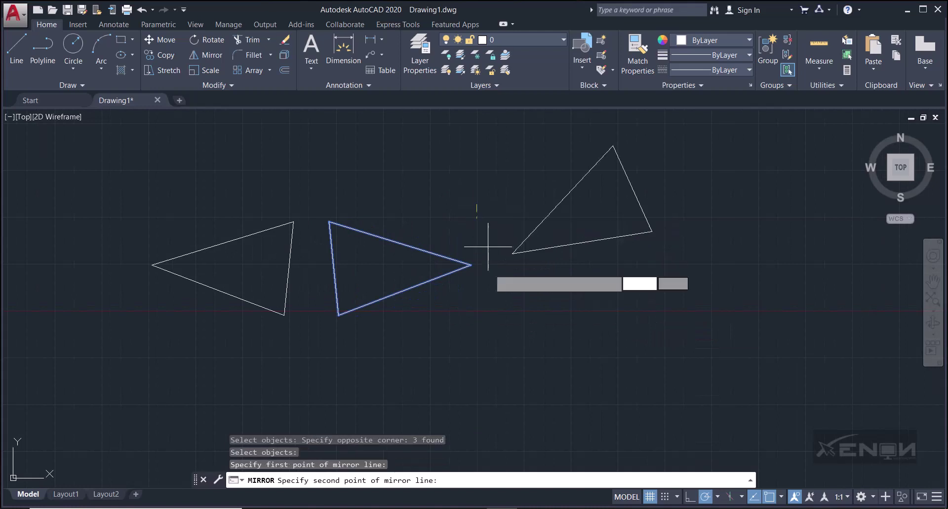
left_click(476, 333)
left_click(501, 367)
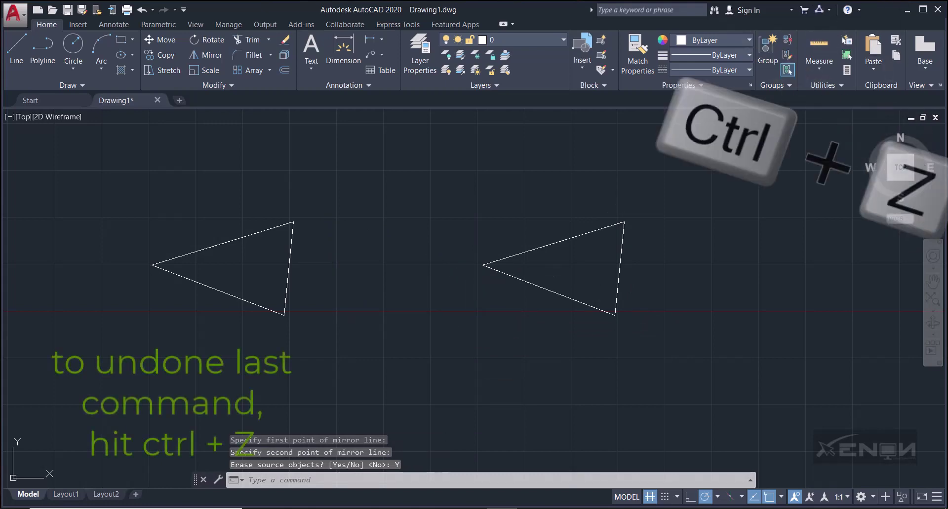
key("ctrl+z")
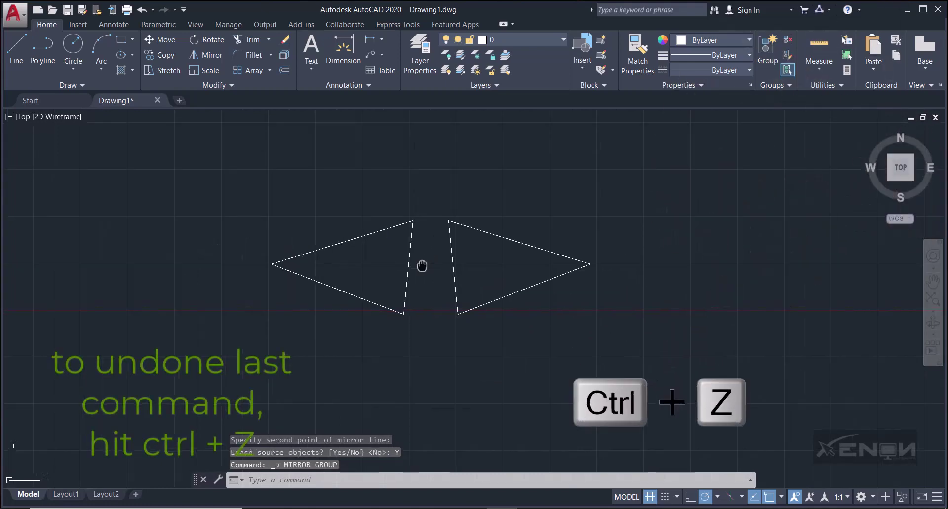
scroll(391, 277, "up", 2)
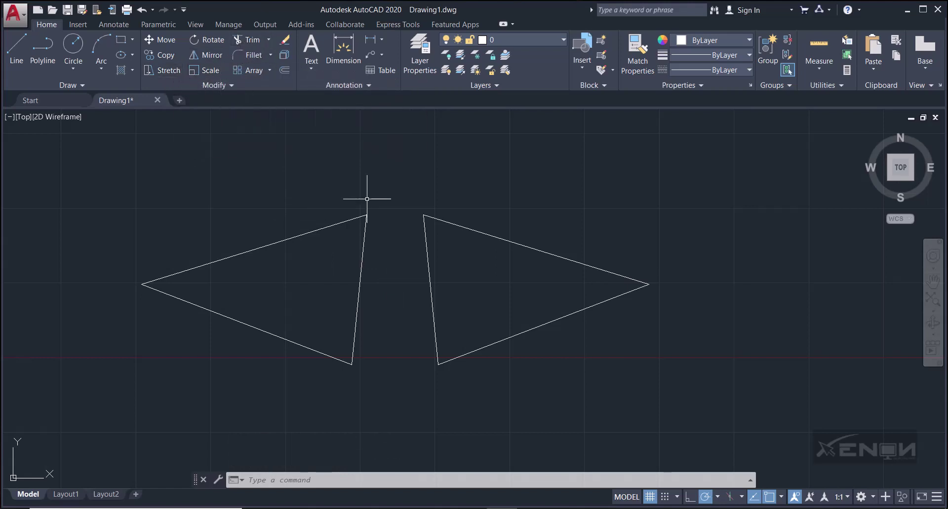
Delete both triangles with a single selection window.
middle_click_drag(440, 202, 406, 219)
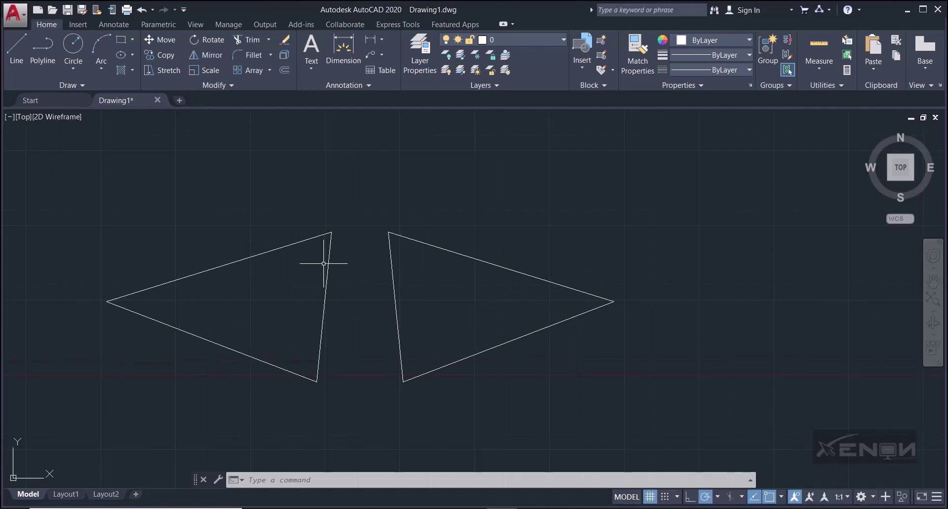
left_click(95, 172)
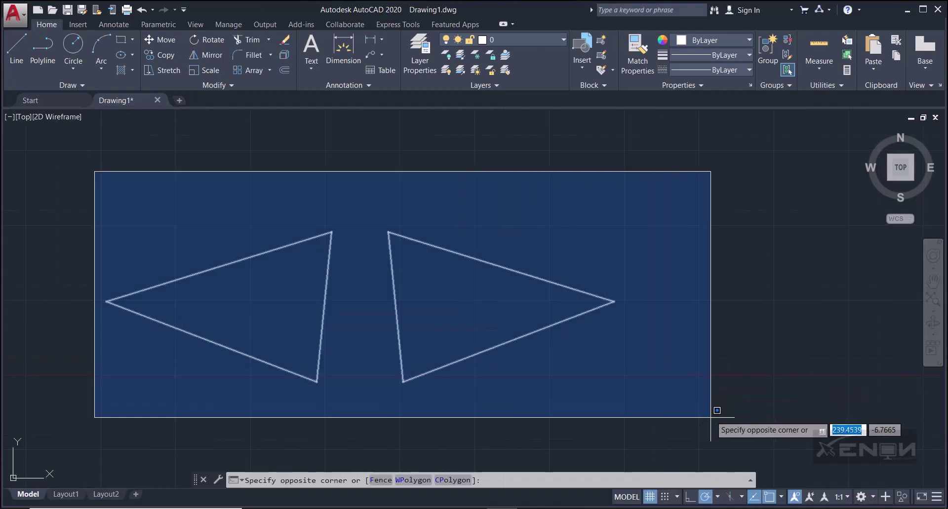
left_click(715, 414)
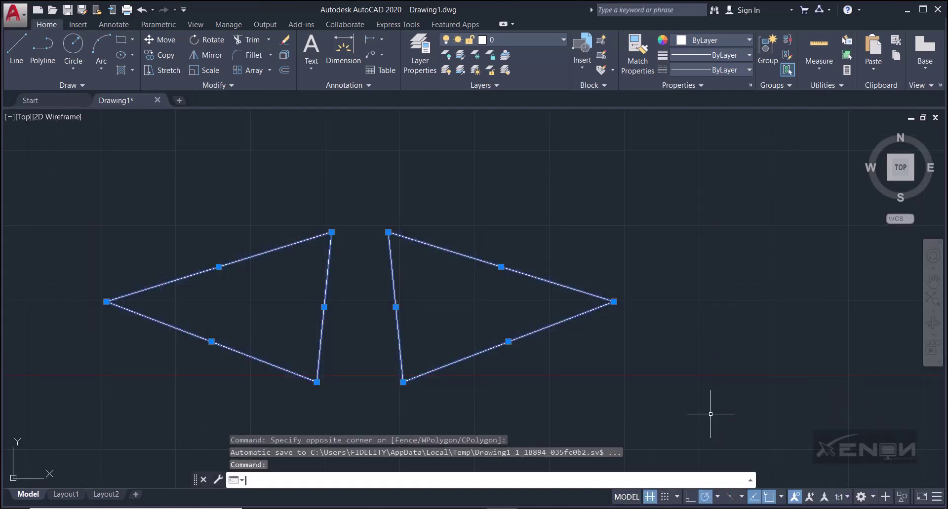
key("Delete")
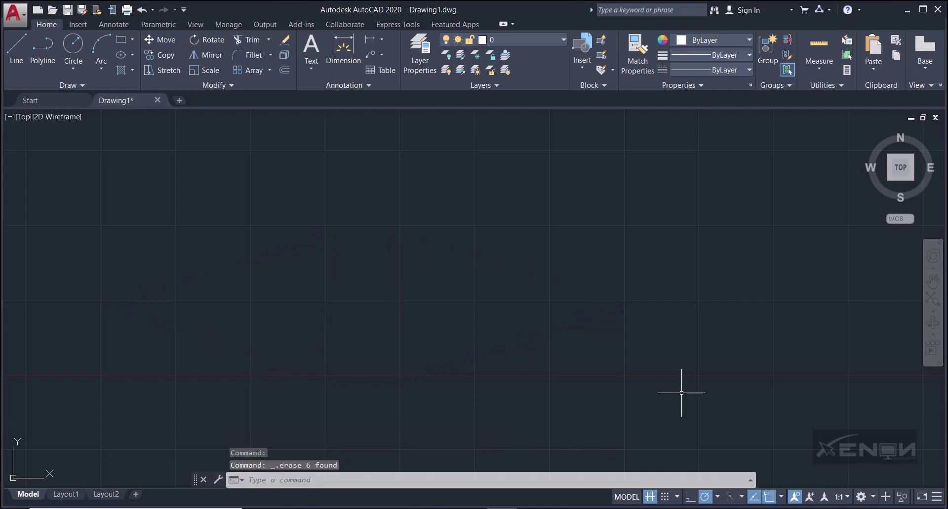
Draw two long lines crossing in an X: left to lower right, and upper right to lower left.
type("l")
key("Return")
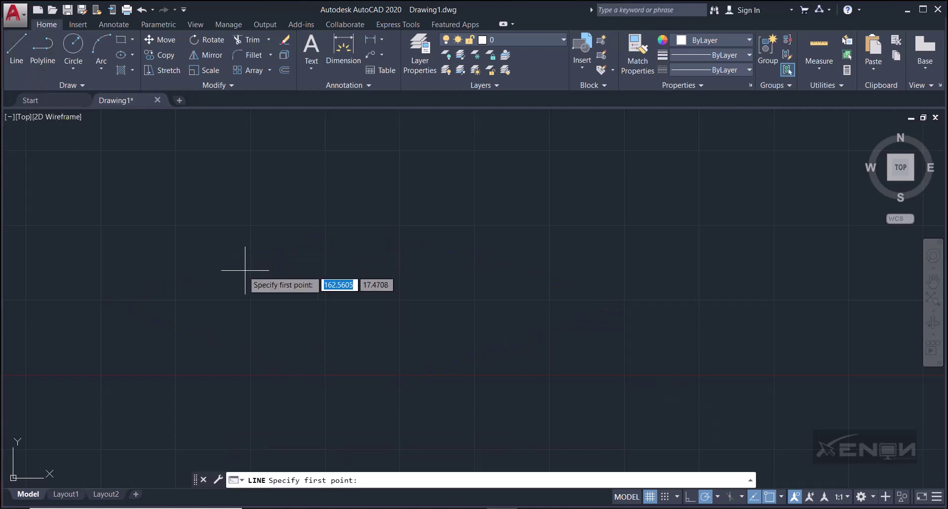
left_click(176, 227)
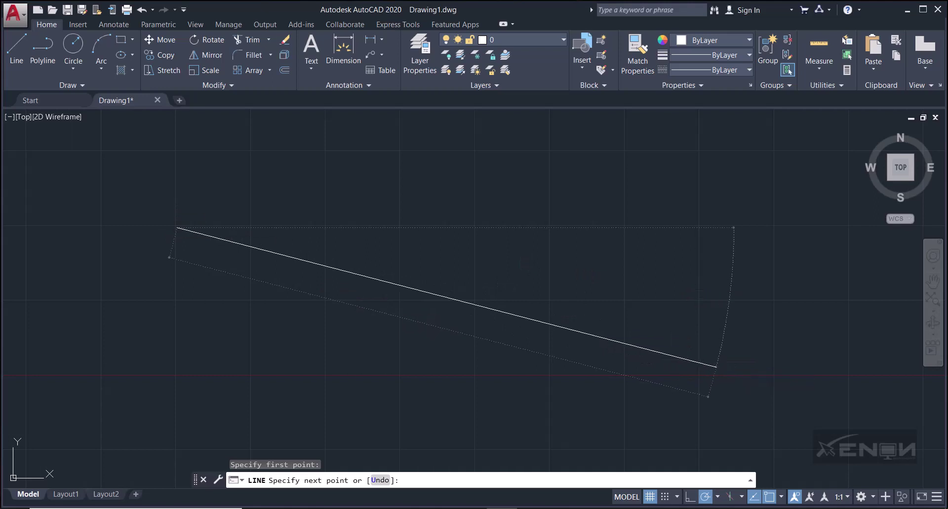
left_click(716, 367)
key("Escape")
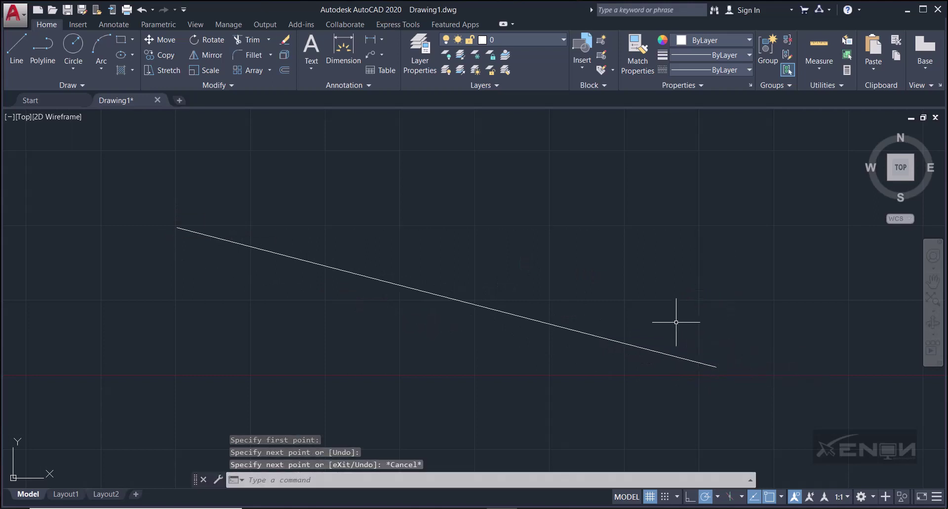
left_click(705, 207)
key("Escape")
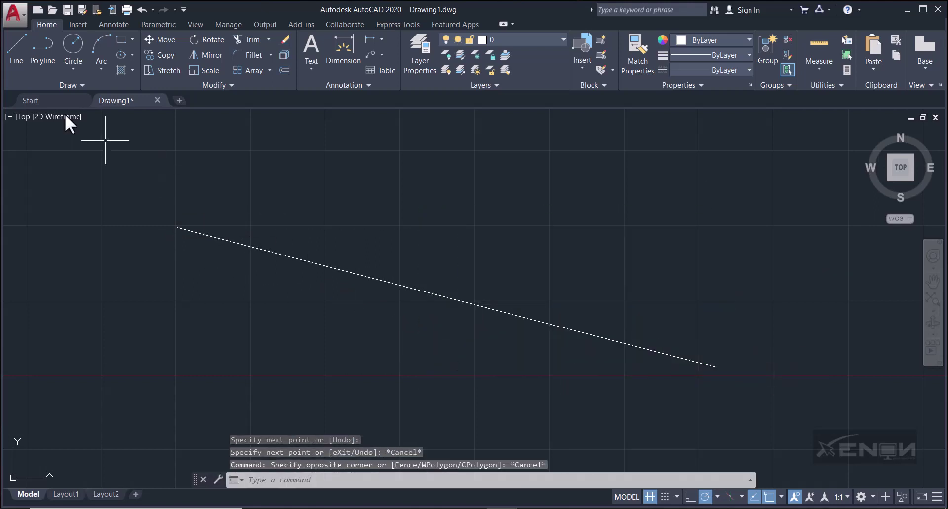
left_click(25, 69)
left_click(629, 216)
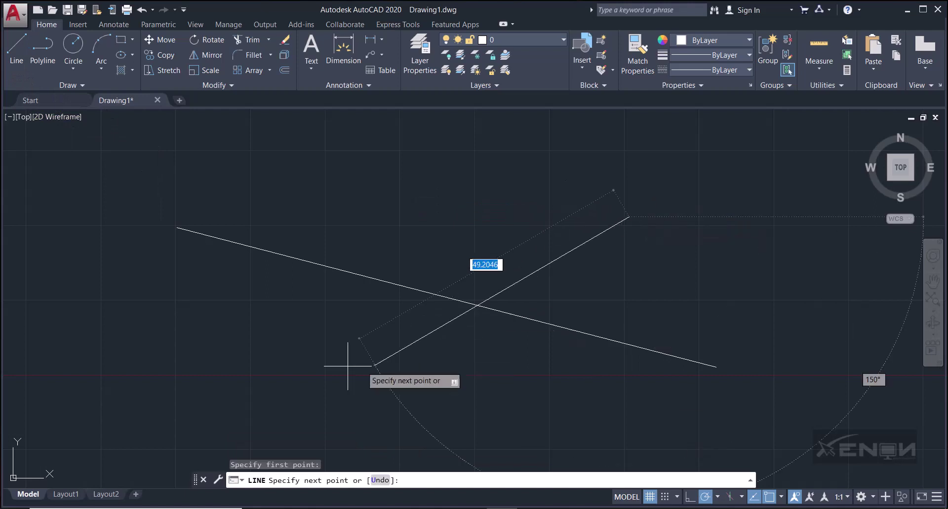
left_click(338, 366)
key("Escape")
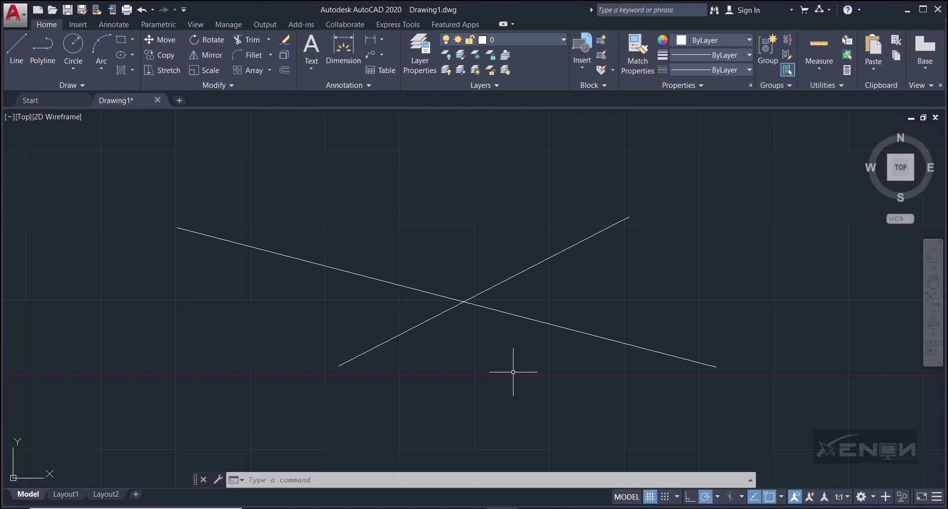
Attempt a trim on the long line, then undo it and cancel.
left_click(242, 40)
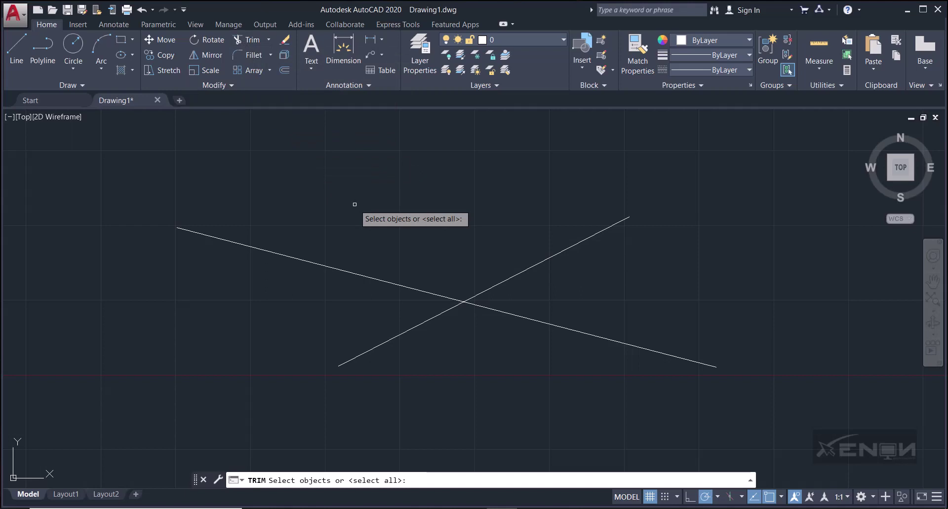
key("Return")
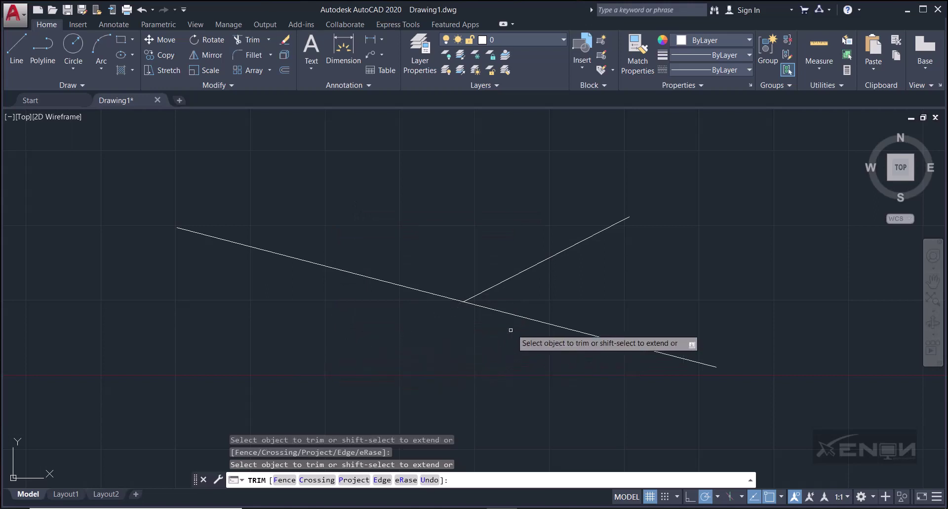
left_click(523, 320)
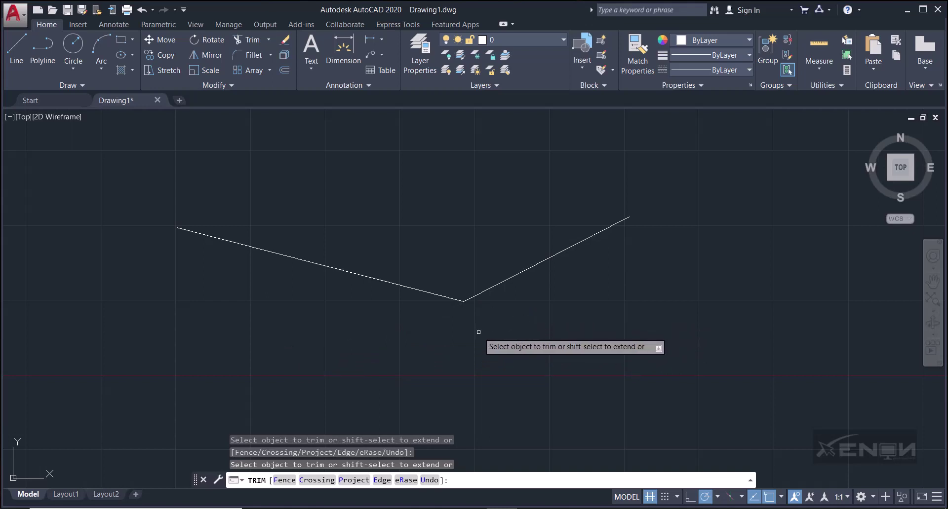
key("ctrl+z")
key("ctrl+z")
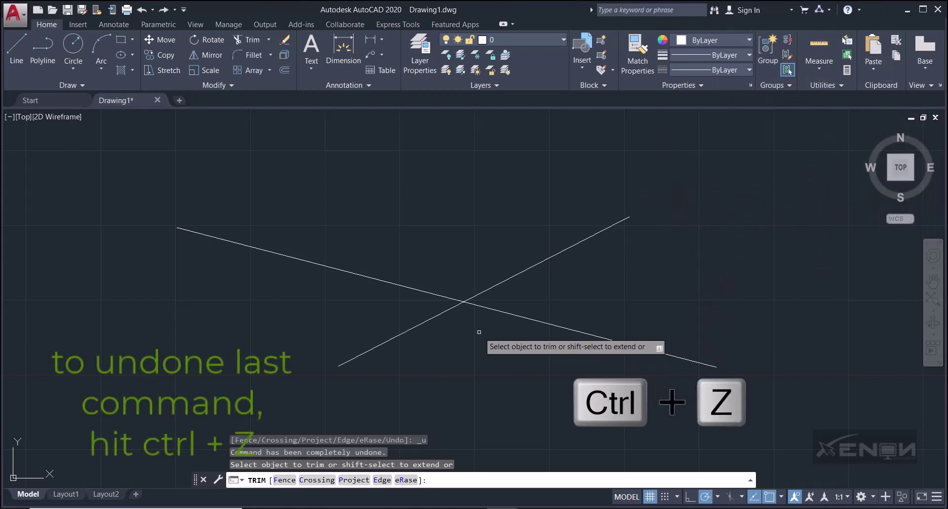
key("Escape")
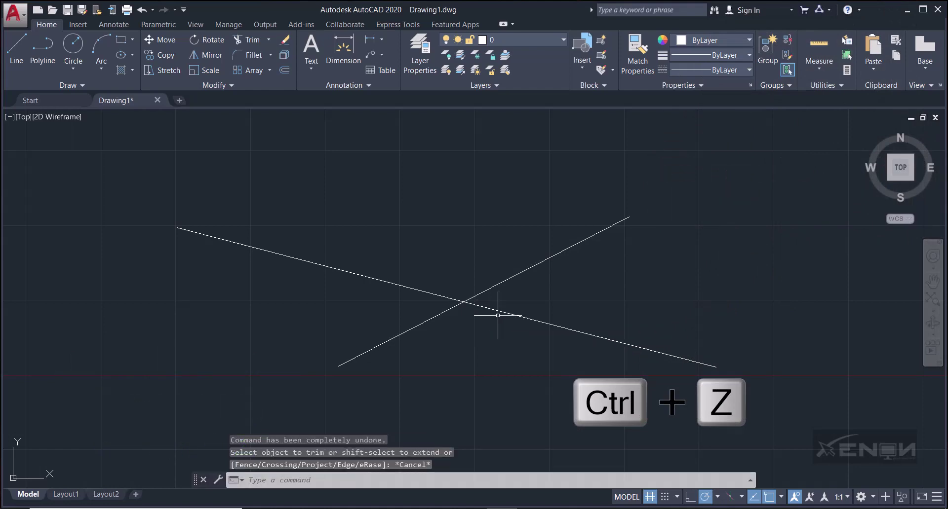
Trim off the rising line's lower-left end and the descending line's left end, leaving a V.
left_click(247, 39)
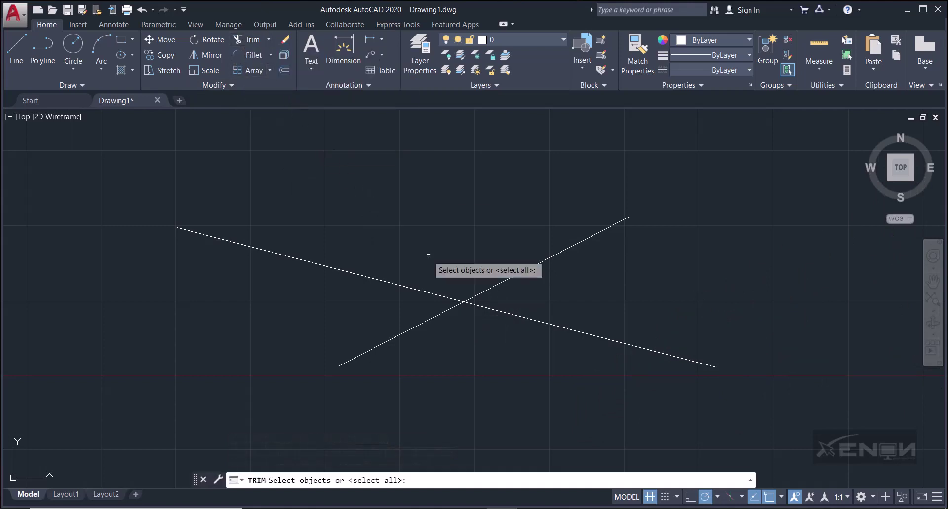
key("Return")
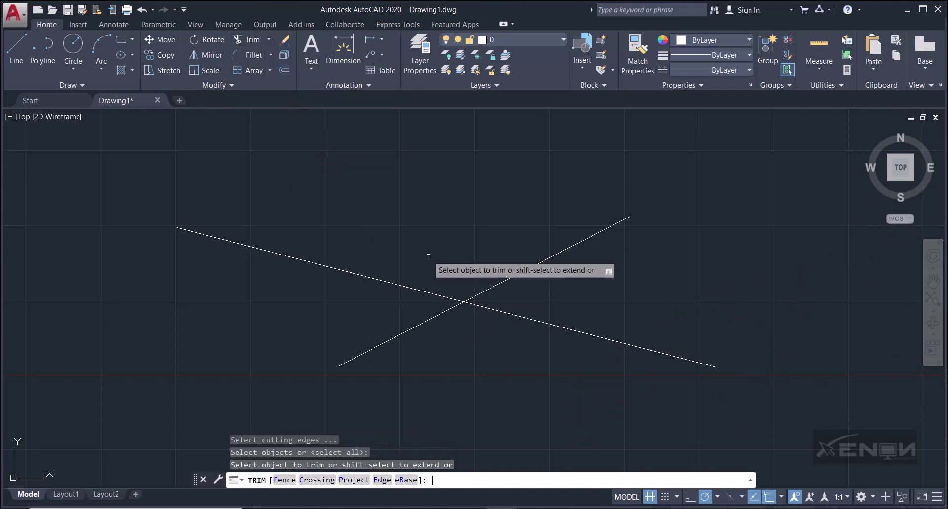
left_click(393, 340)
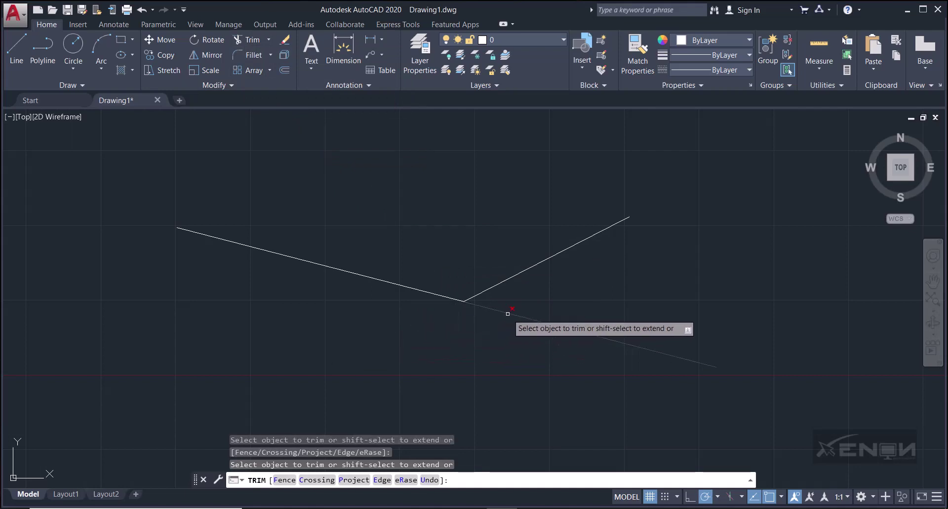
left_click(431, 292)
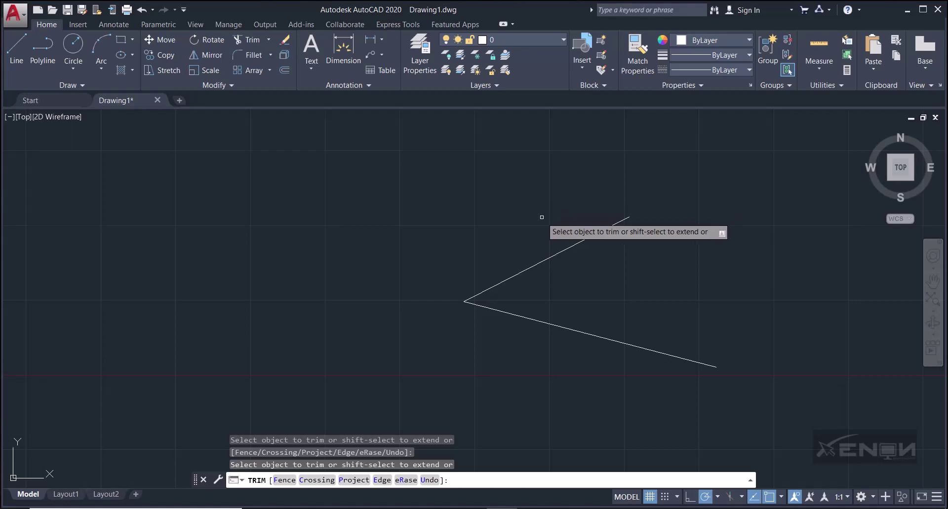
key("Escape")
mouse_move(596, 274)
middle_mouse_down()
mouse_move(518, 252)
mouse_move(508, 267)
mouse_move(475, 253)
middle_mouse_up()
scroll(506, 259, "up", 2)
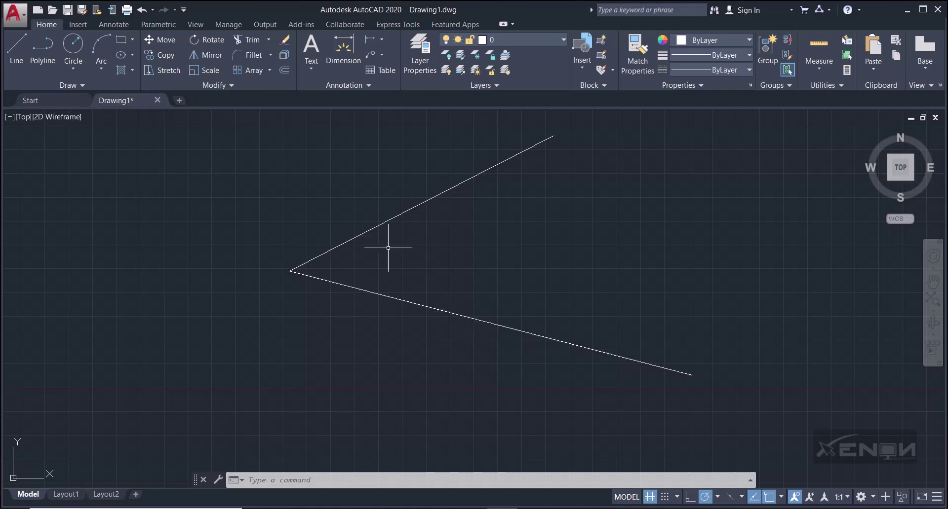
left_click(250, 55)
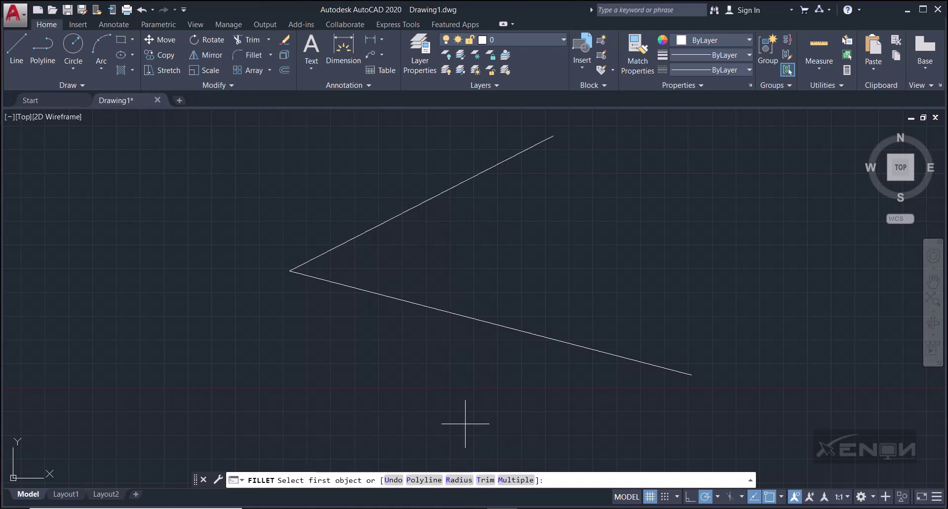
Set the fillet radius to 10 and fillet the upper and lower lines of the V.
type("r")
key("Return")
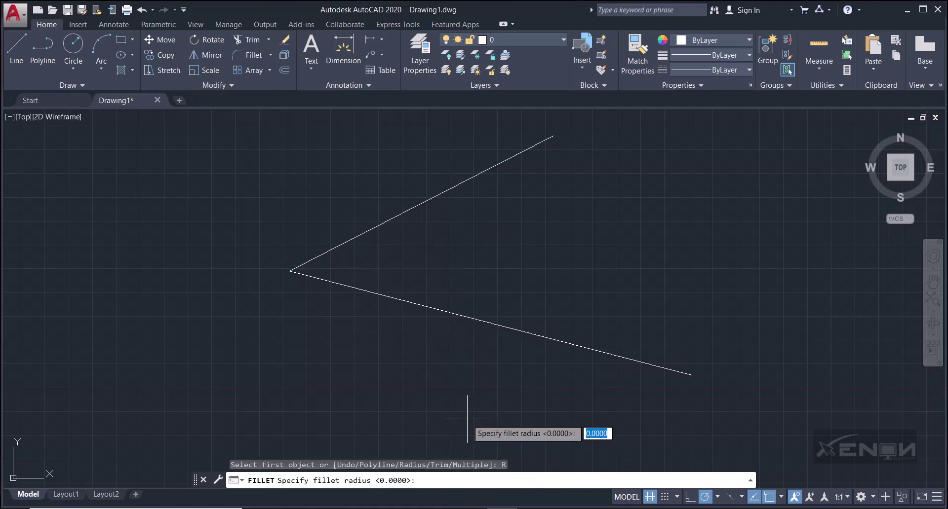
type("10")
key("Return")
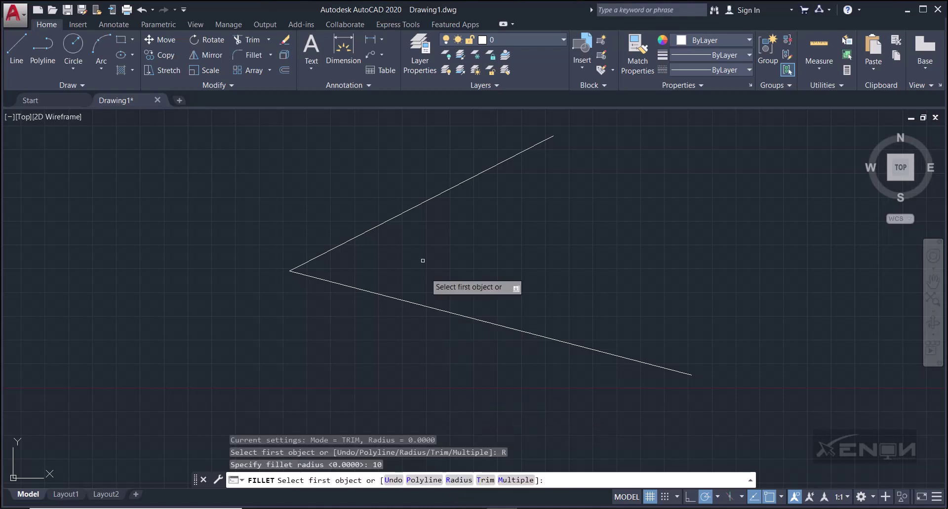
left_click(396, 218)
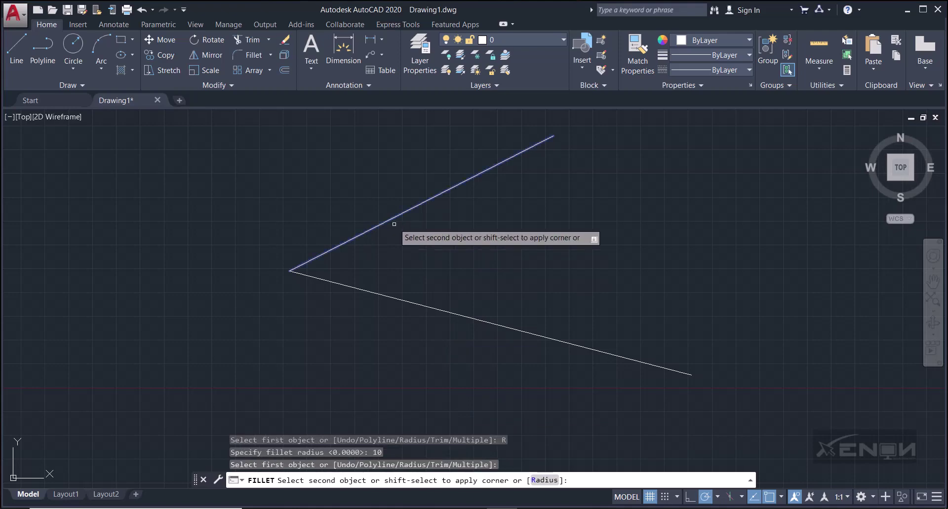
left_click(395, 298)
mouse_move(571, 237)
middle_mouse_down()
mouse_move(483, 252)
mouse_move(467, 268)
middle_mouse_up()
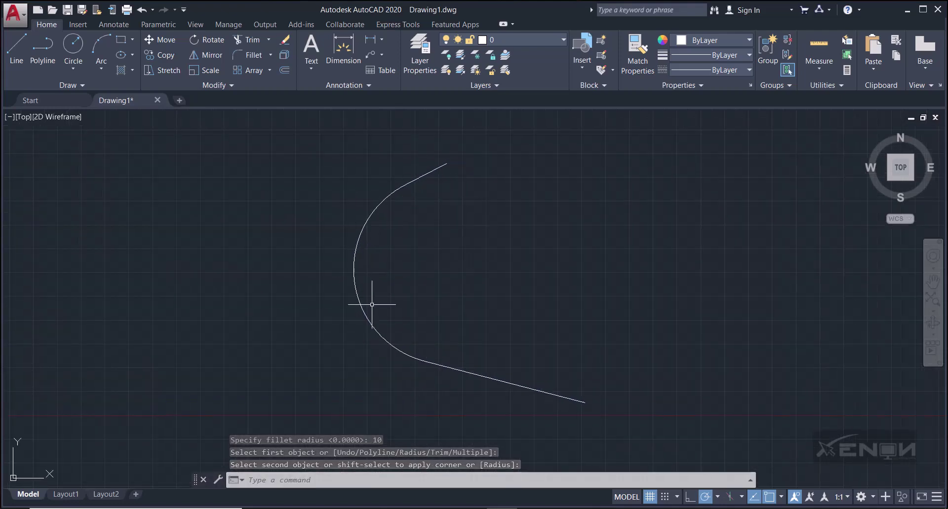
Erase the upper line of the V with ERASE, then undo the erase.
left_click(268, 54)
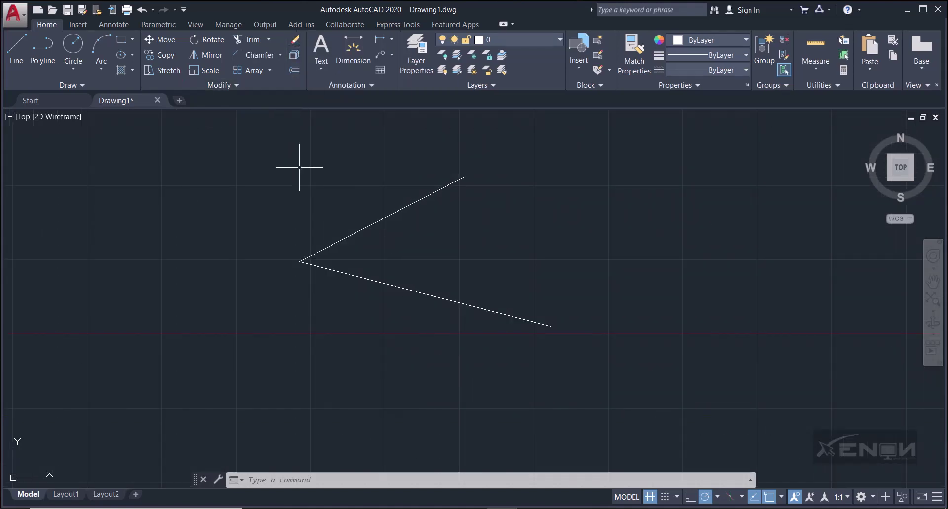
left_click(295, 41)
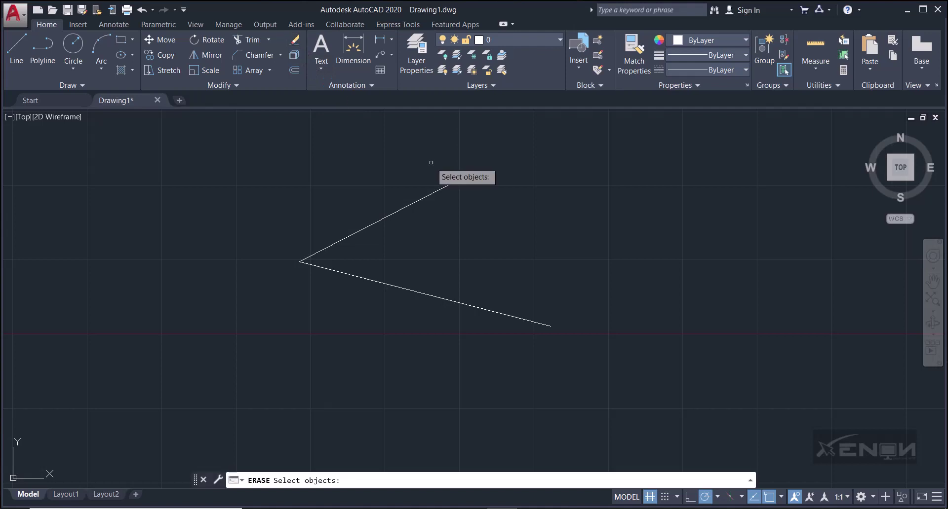
left_click(413, 199)
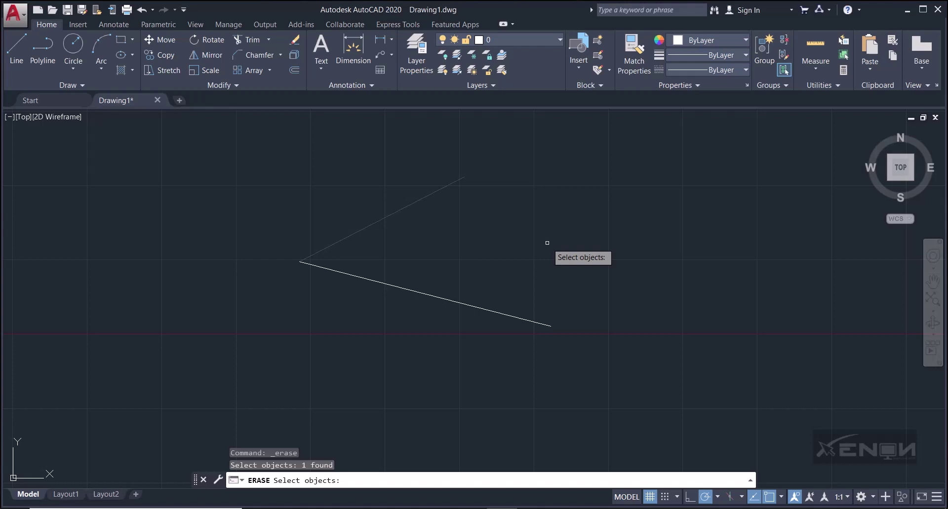
key("Return")
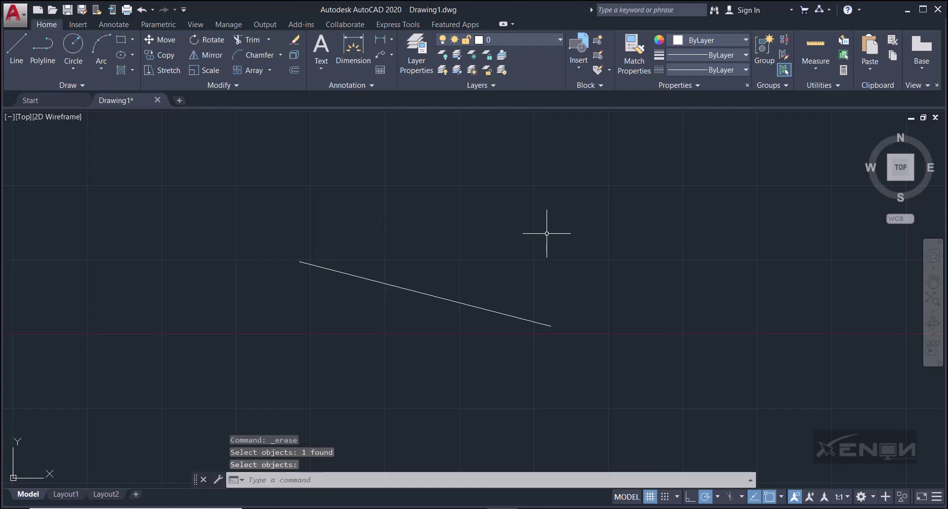
key("ctrl+z")
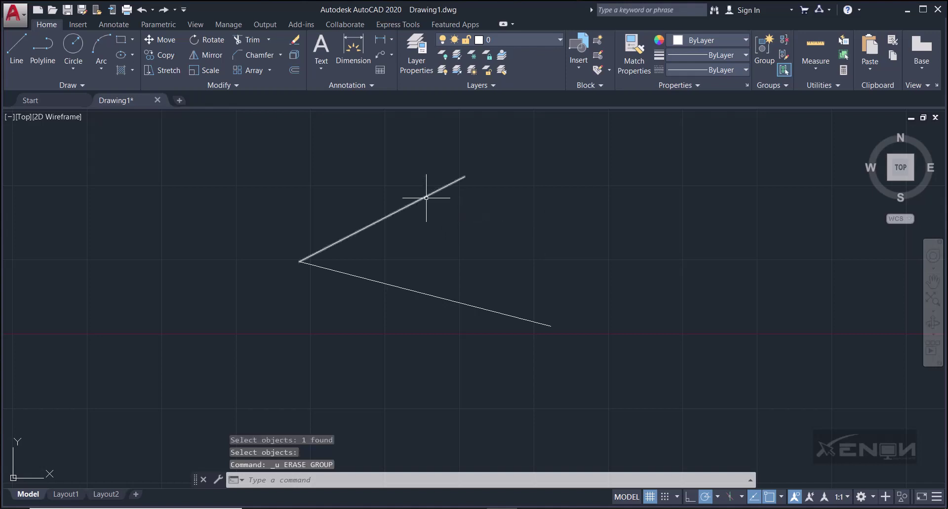
Select the upper line and then the lower line, deleting each with the Delete key.
left_click(426, 198)
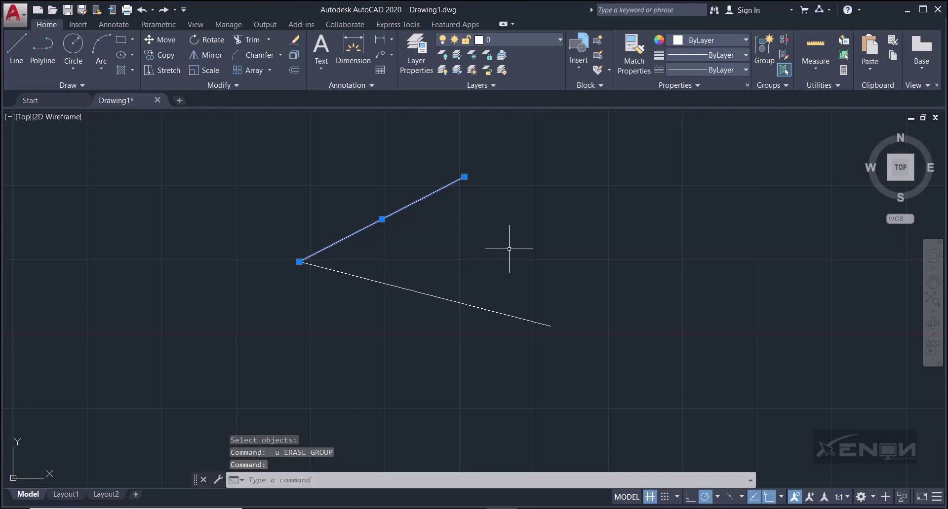
left_click(610, 258)
left_click(552, 277)
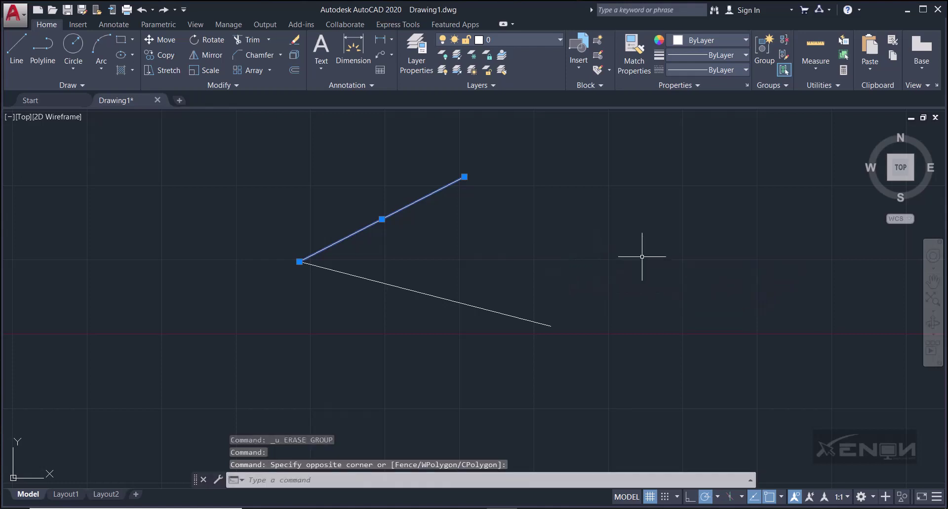
key("Delete")
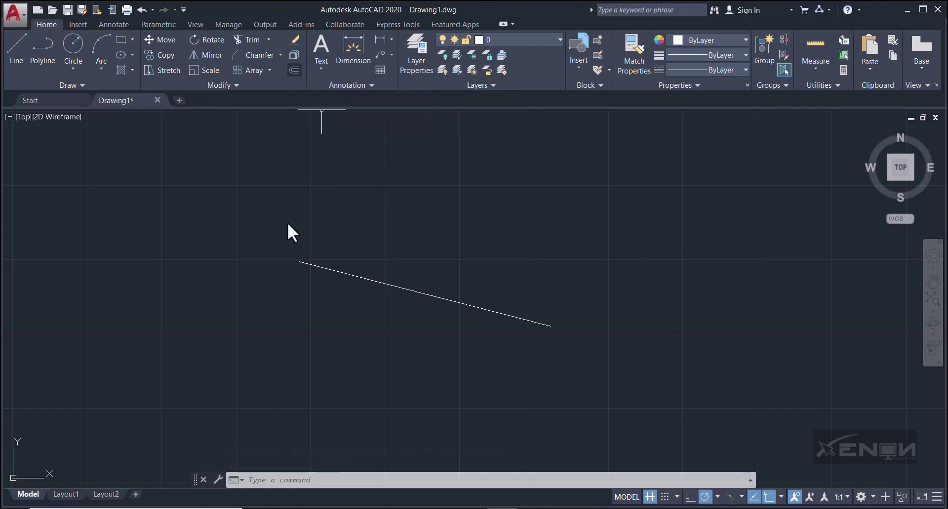
left_click(594, 411)
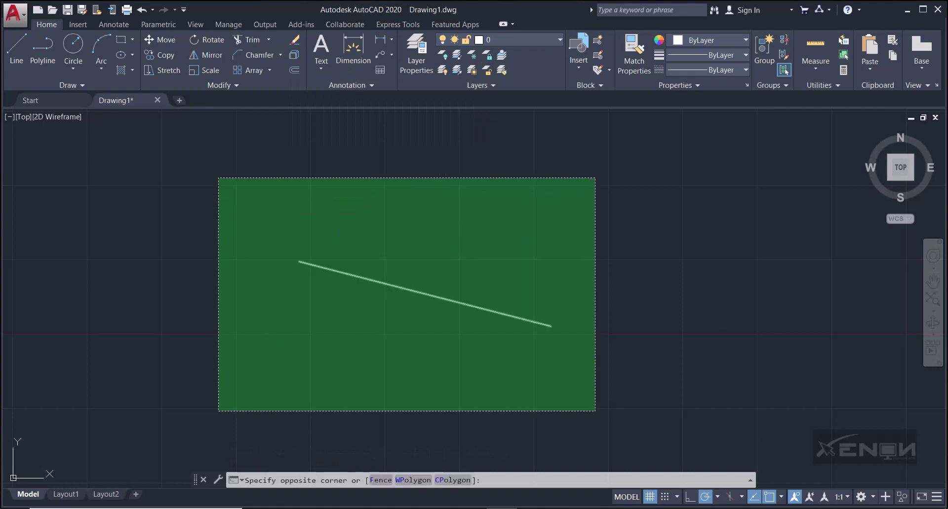
left_click(218, 178)
key("Delete")
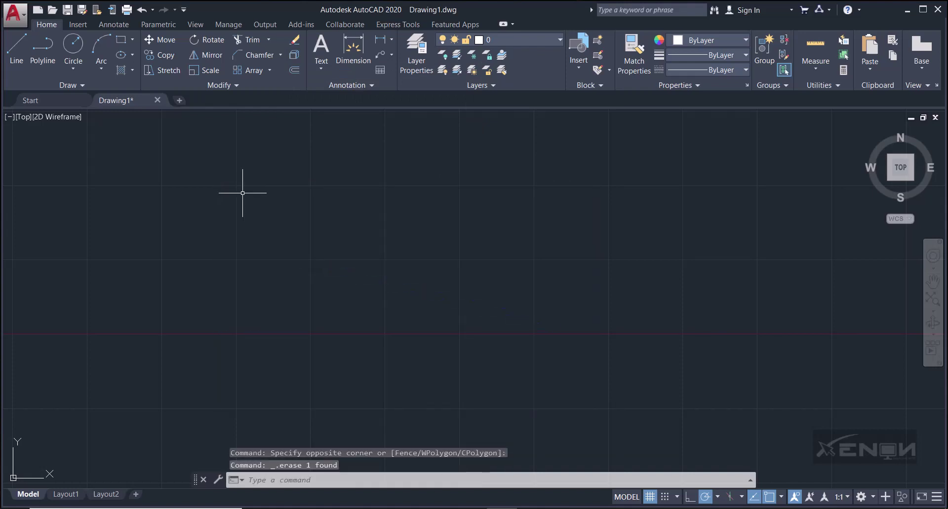
Draw an open six-vertex polyline looping from left, top, right, bottom, lower-left back near the start.
left_click(52, 59)
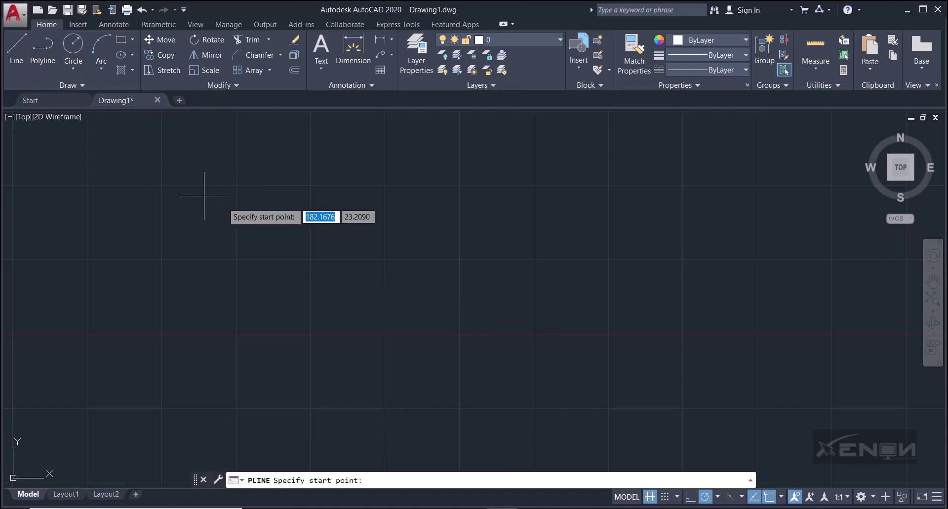
left_click(213, 214)
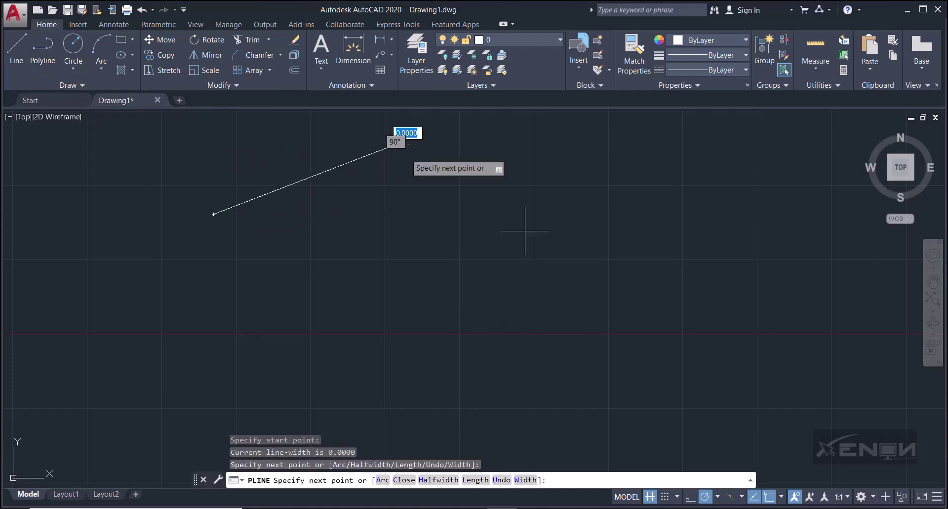
left_click(396, 145)
left_click(637, 276)
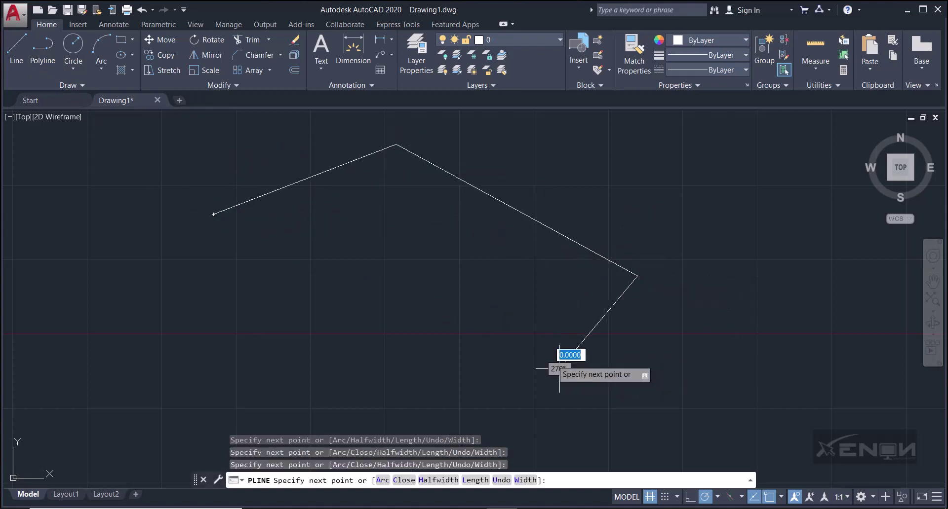
left_click(559, 369)
left_click(353, 308)
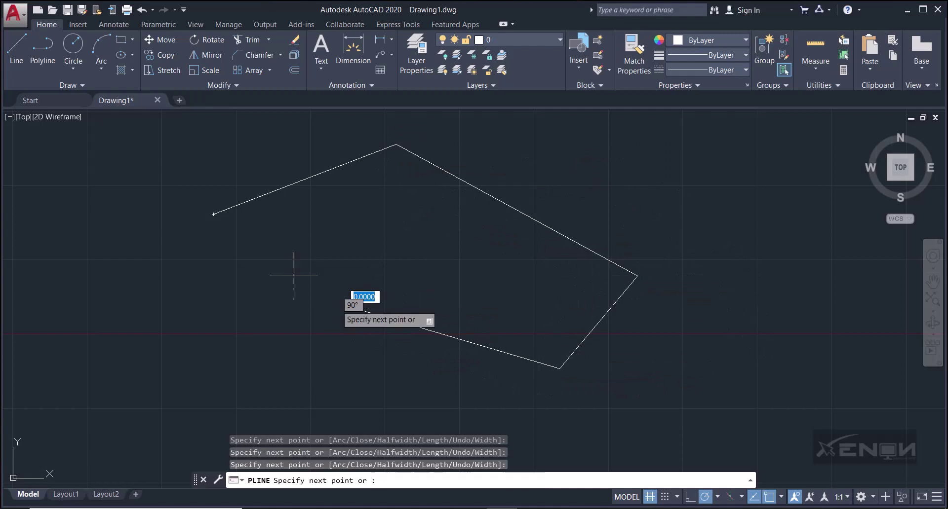
left_click(244, 242)
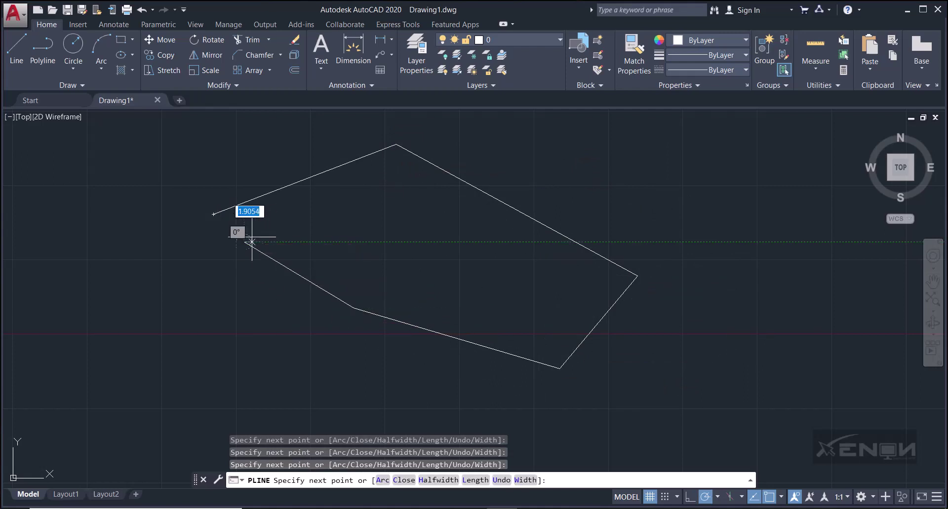
key("Escape")
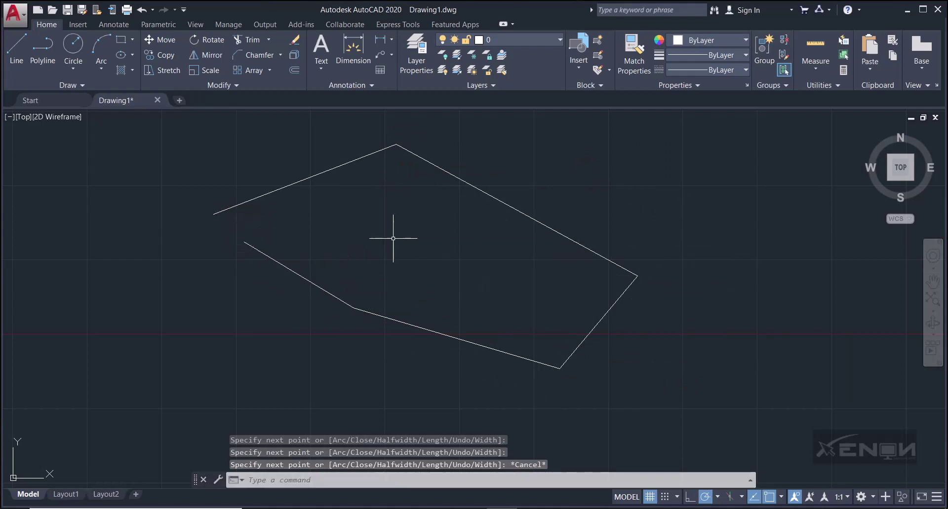
left_click(332, 170)
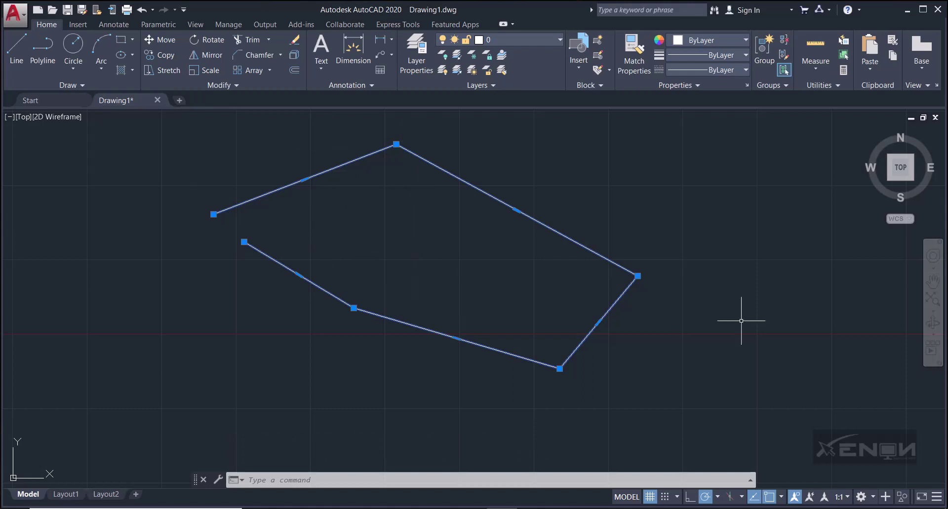
key("Escape")
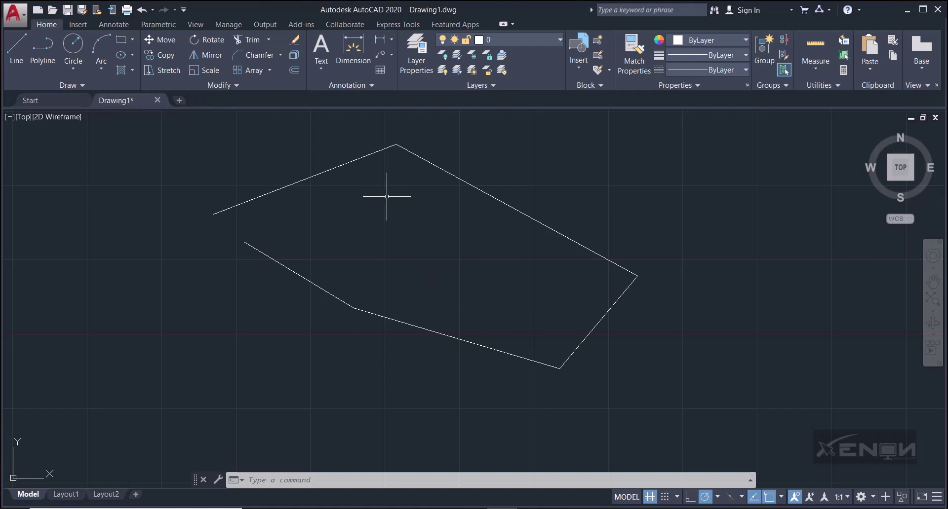
Explode the polyline with the Explode tool and test selecting its separate segments.
left_click(295, 56)
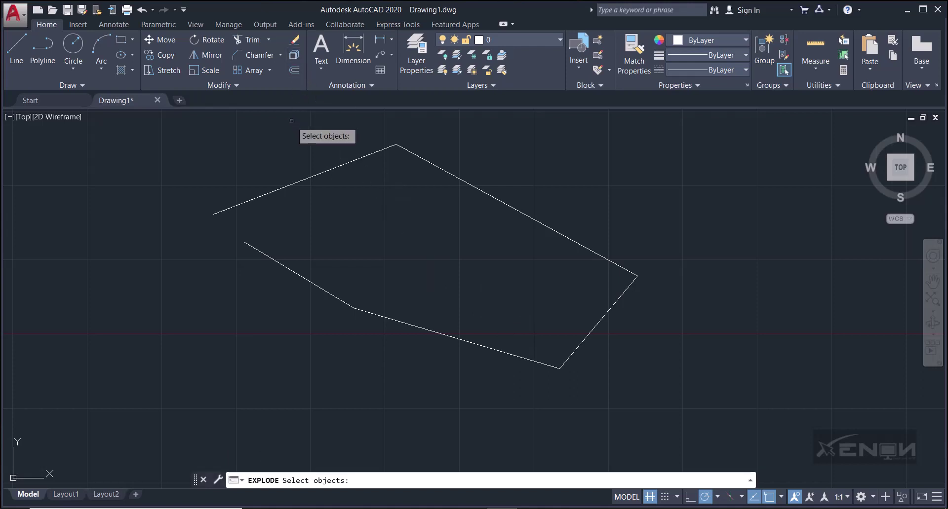
left_click(330, 168)
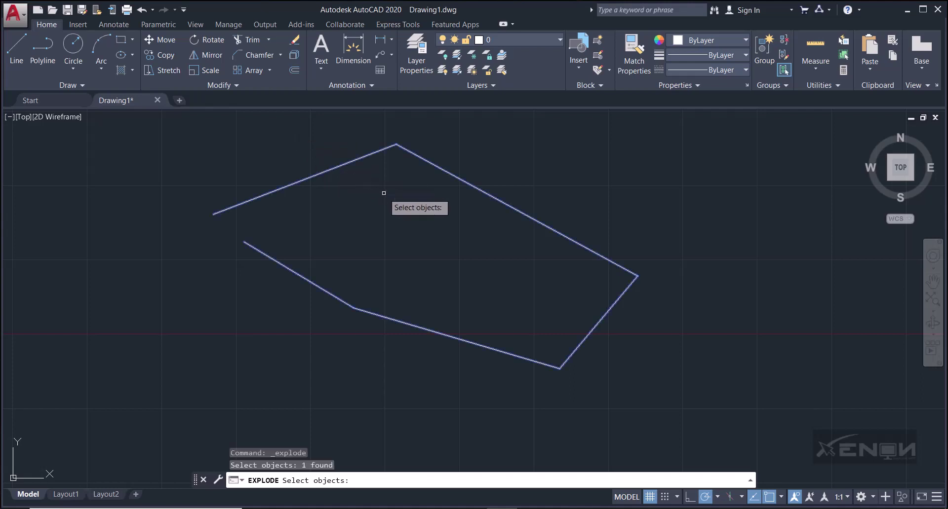
key("Return")
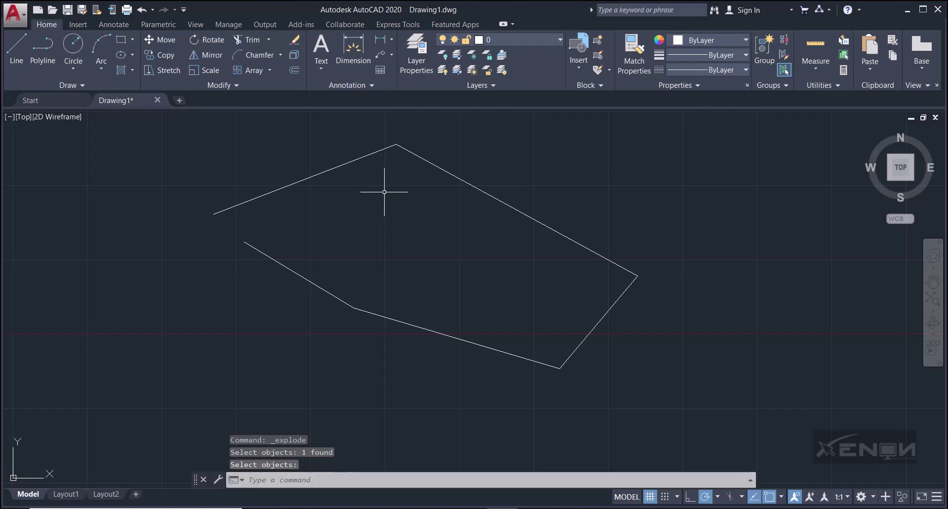
left_click(347, 165)
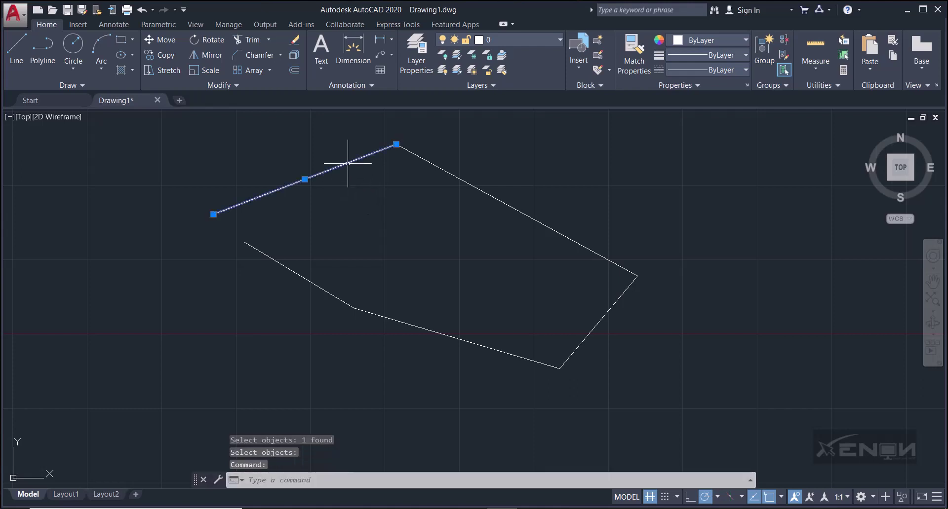
left_click(399, 318)
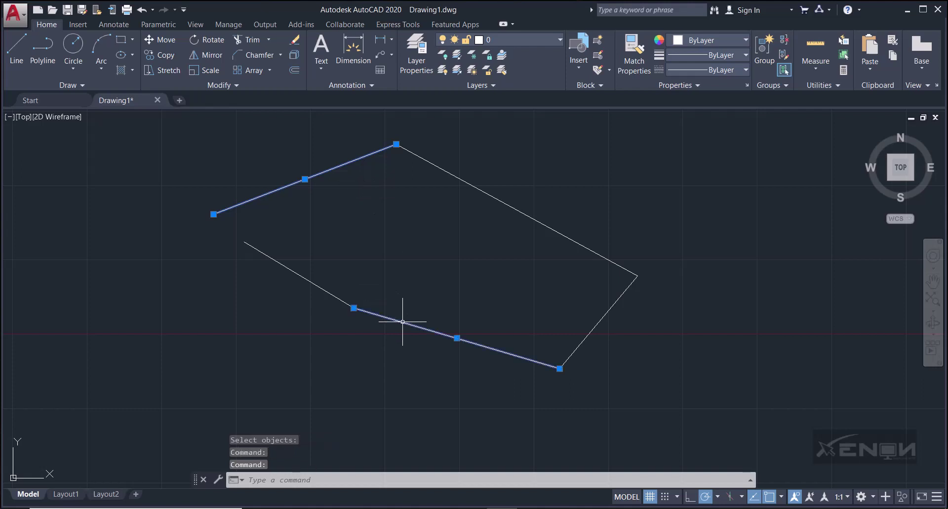
left_click(603, 316)
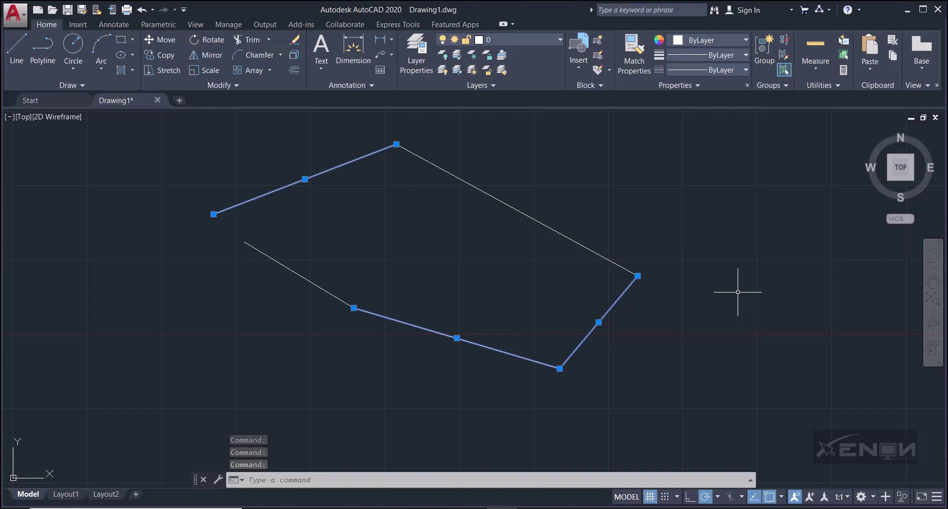
key("ctrl+z")
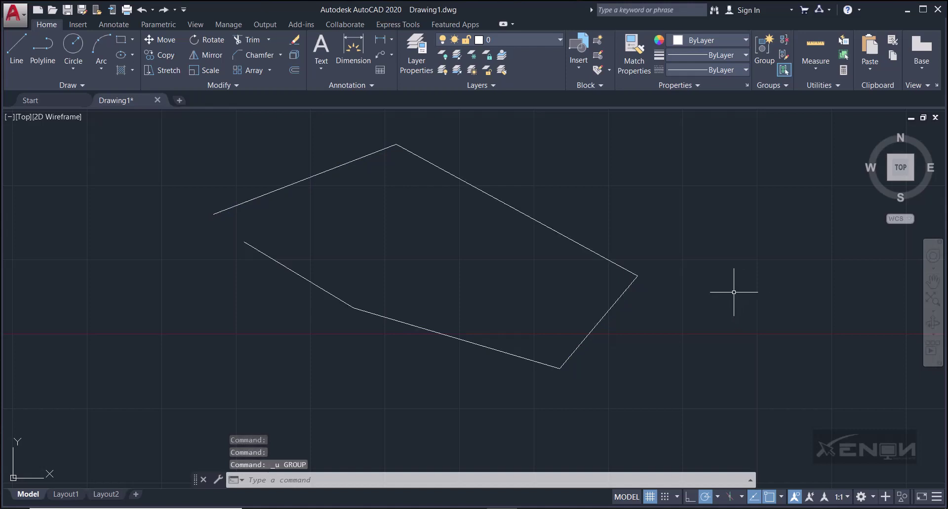
left_click(629, 284)
key("Escape")
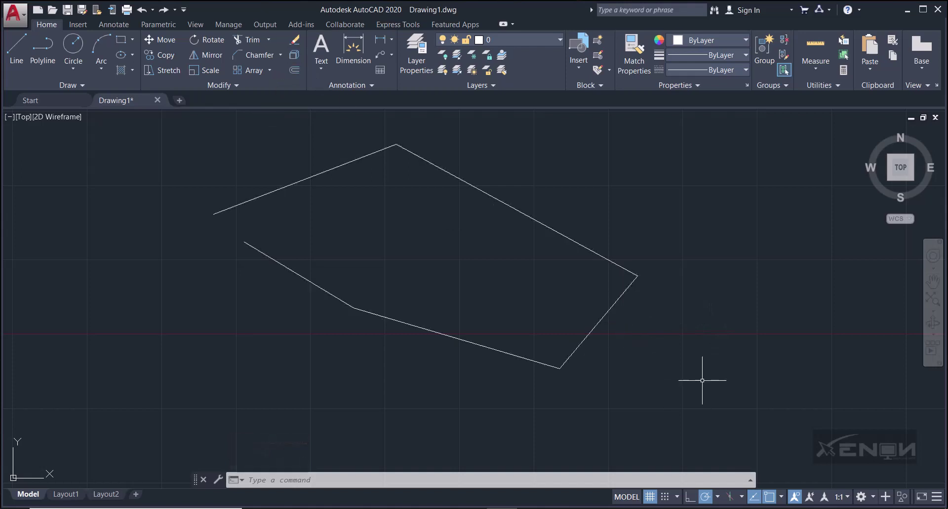
Explode the shape with the X alias and confirm a single line selects on its own.
left_click(630, 288)
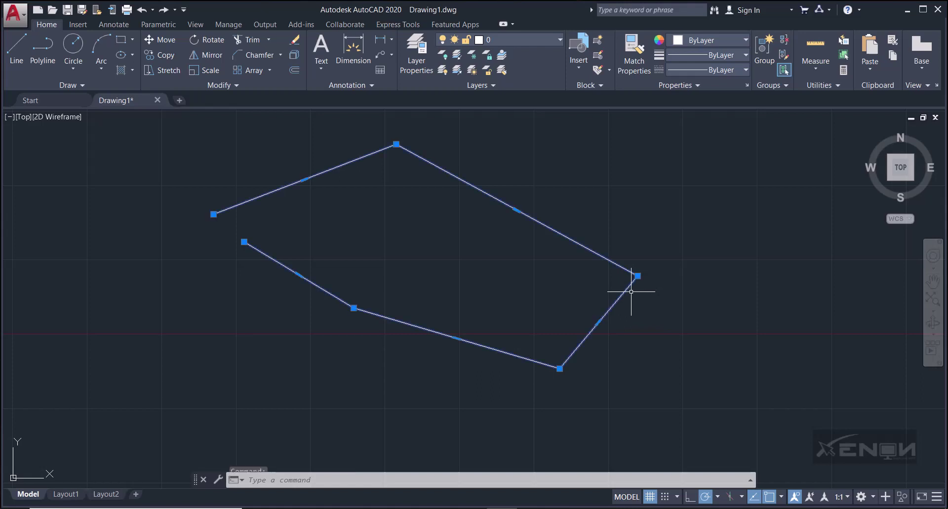
left_click(730, 338)
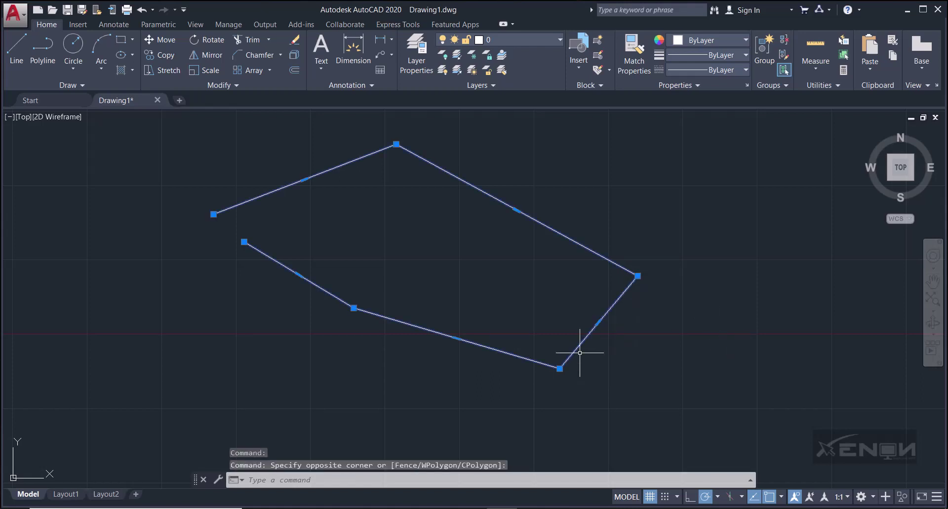
type("x")
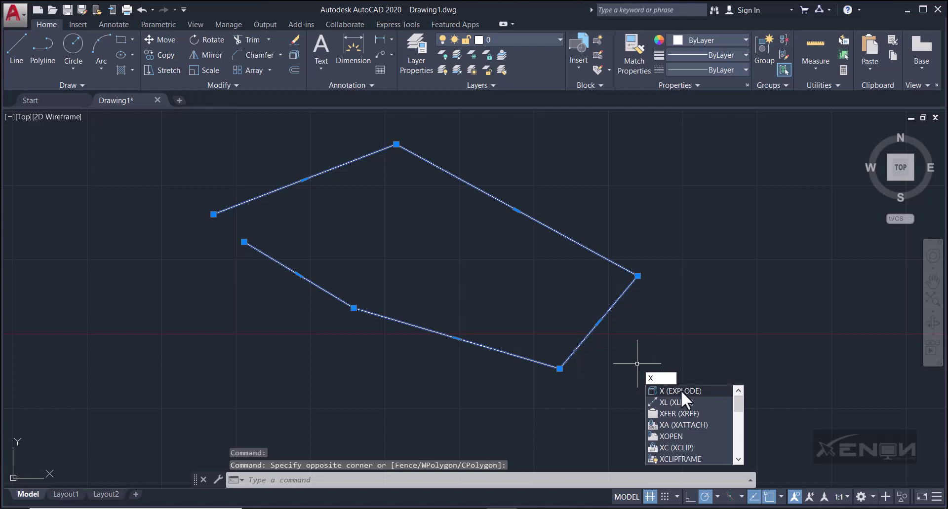
left_click(683, 391)
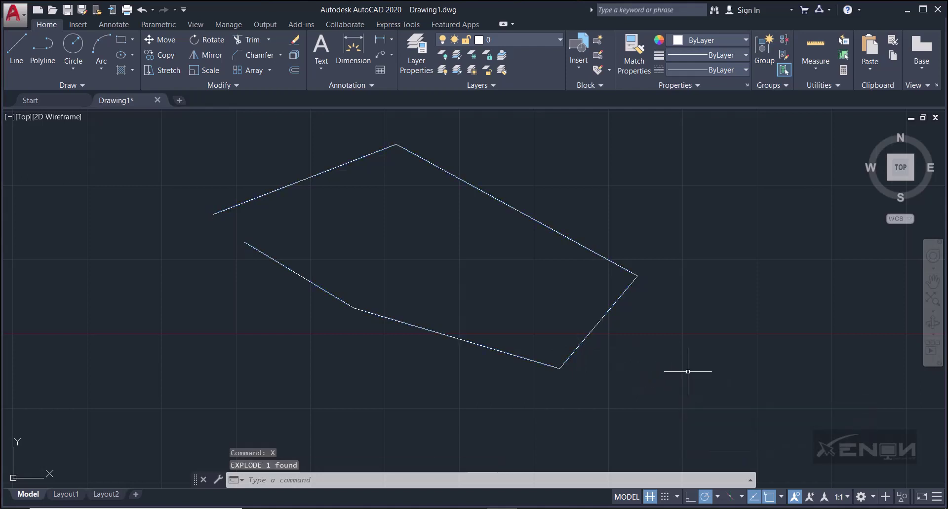
left_click(603, 321)
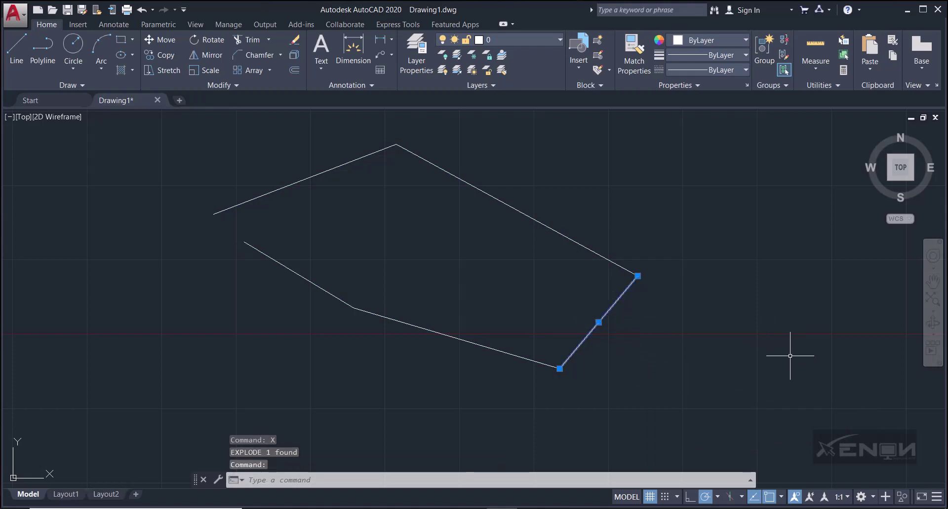
key("Escape")
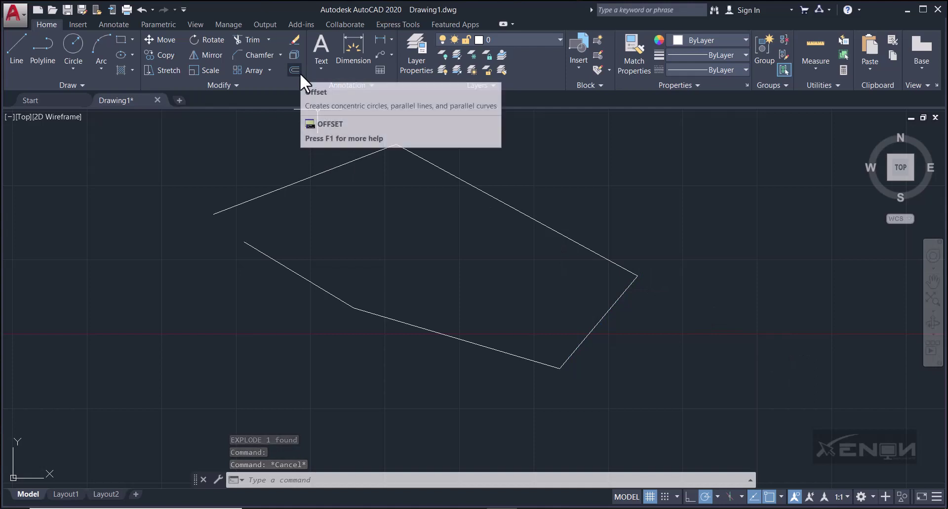
Window-select all the resulting lines and delete them, leaving the canvas empty.
scroll(519, 253, "down", 2)
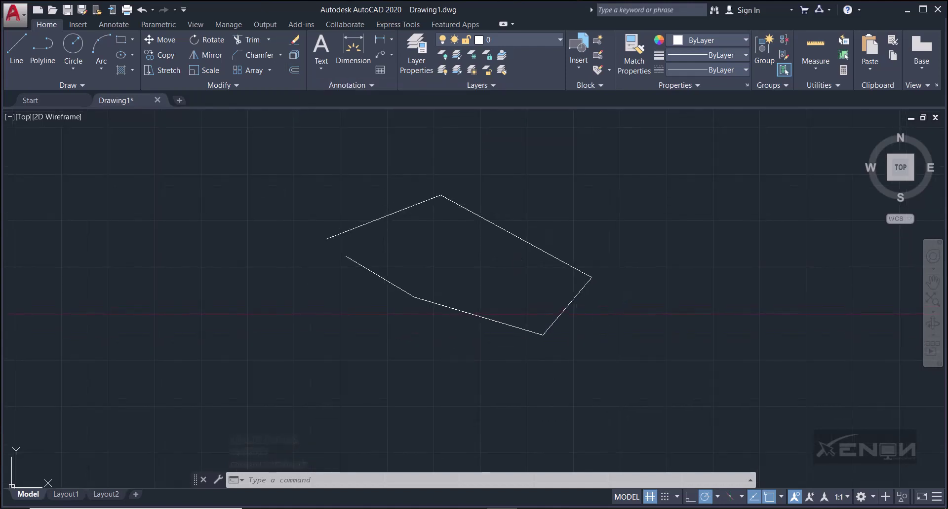
left_click(336, 179)
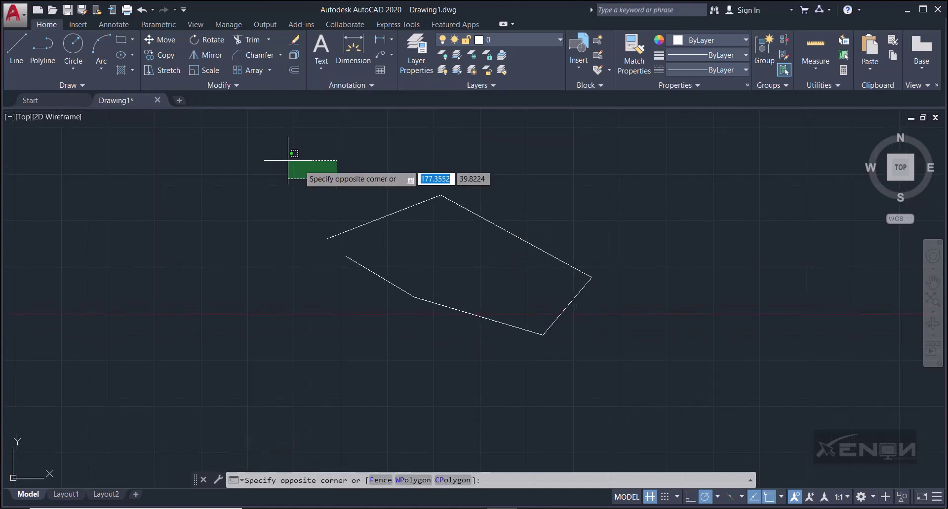
left_click(666, 395)
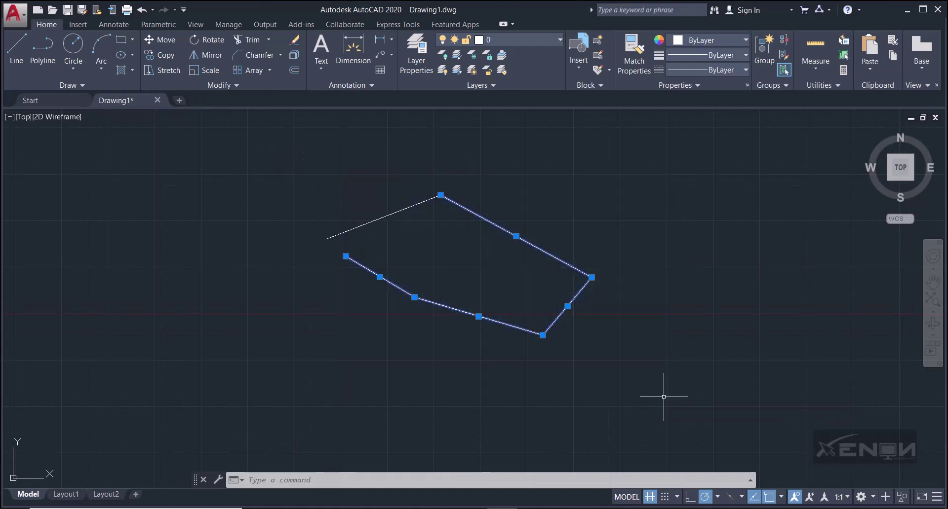
left_click(232, 153)
left_click(605, 354)
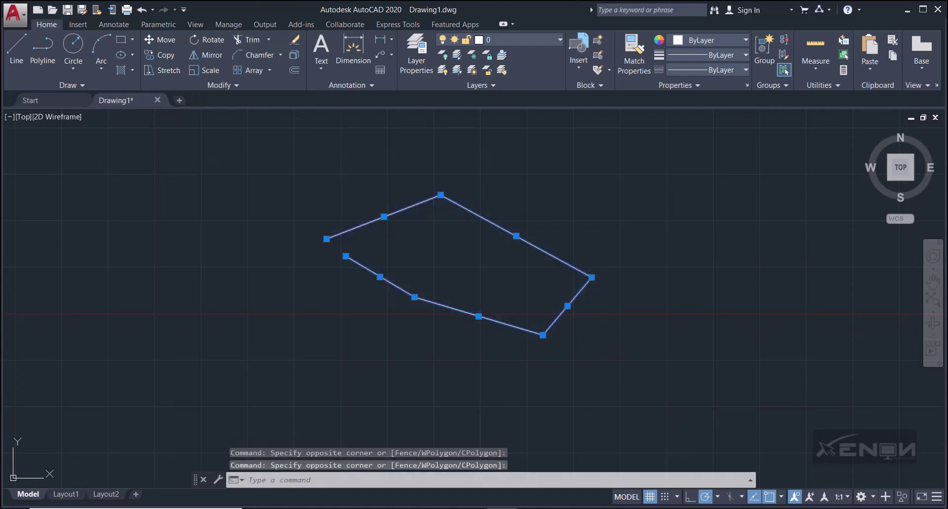
key("Delete")
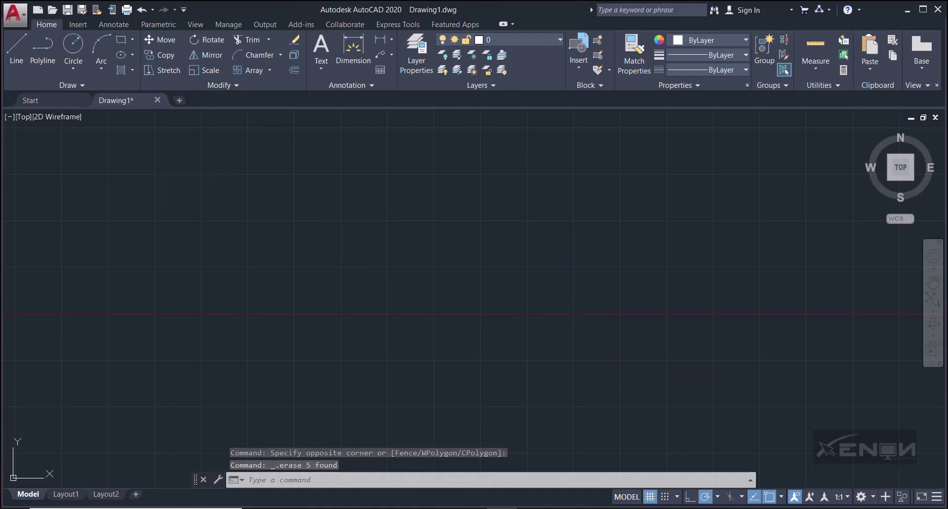
left_click(121, 40)
Draw a rectangle near the canvas centre from two opposite corners, then launch OFFSET.
left_click(392, 222)
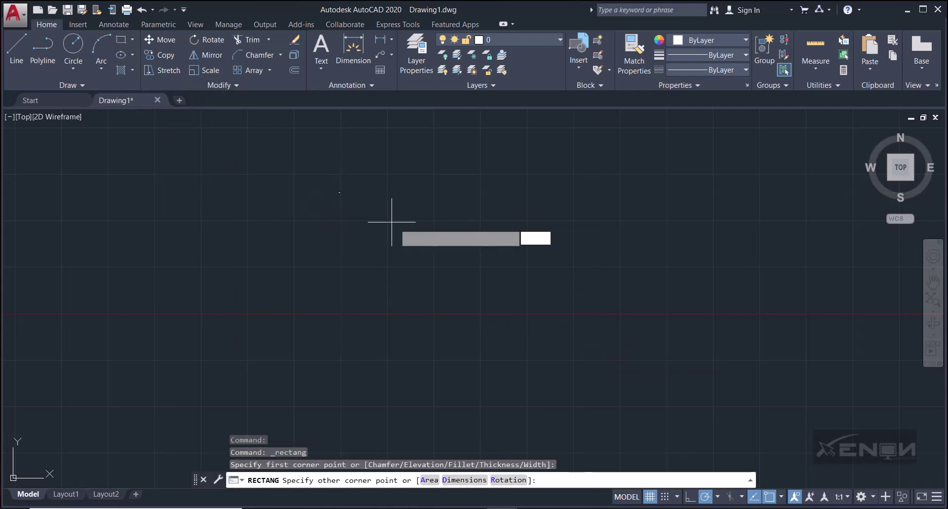
left_click(625, 356)
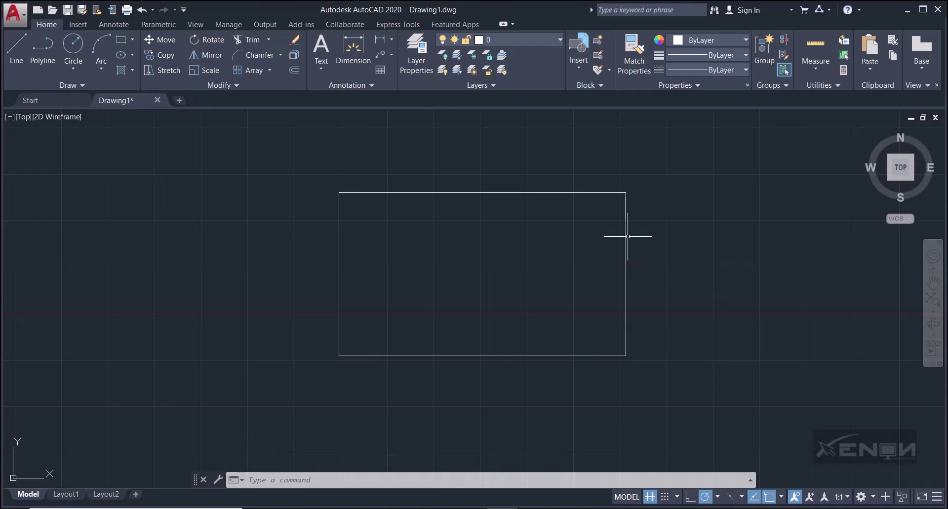
left_click(294, 70)
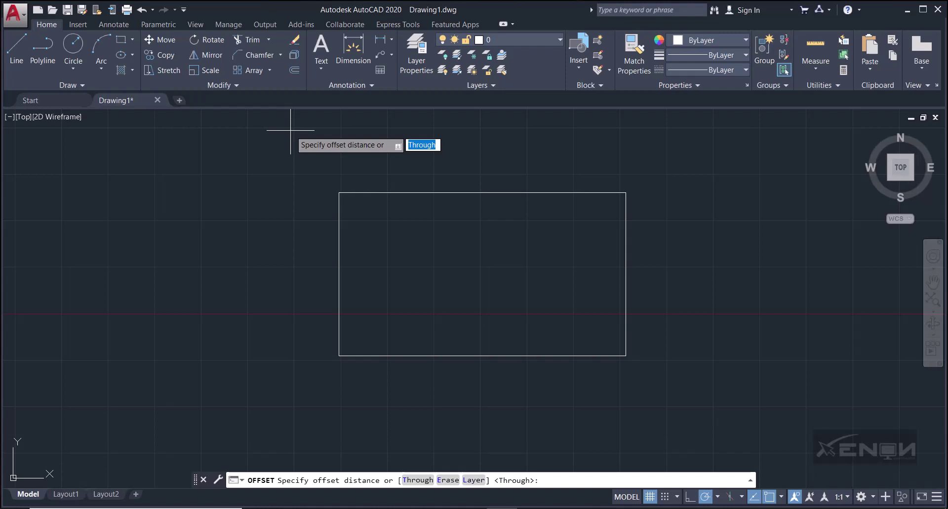
Offset the rectangle at distance 7, creating one inner copy and two outer copies.
type("7")
key("Return")
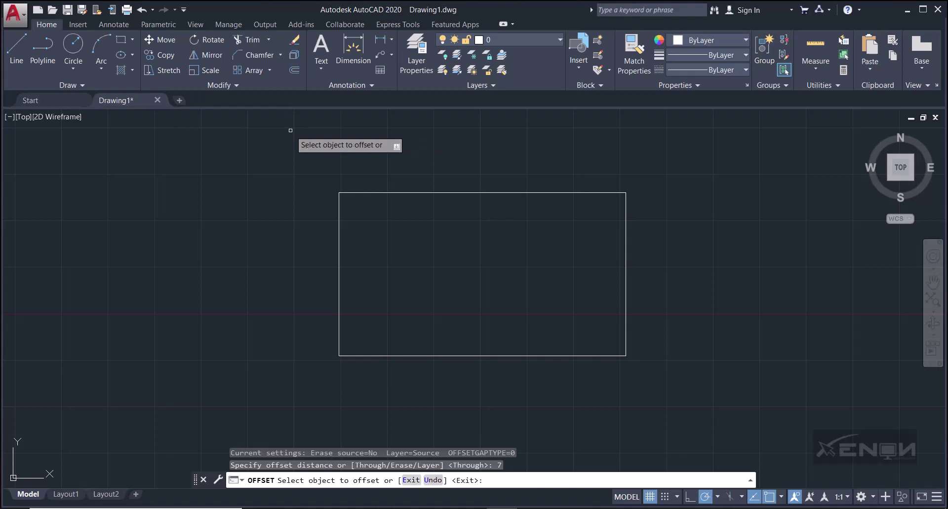
left_click(410, 192)
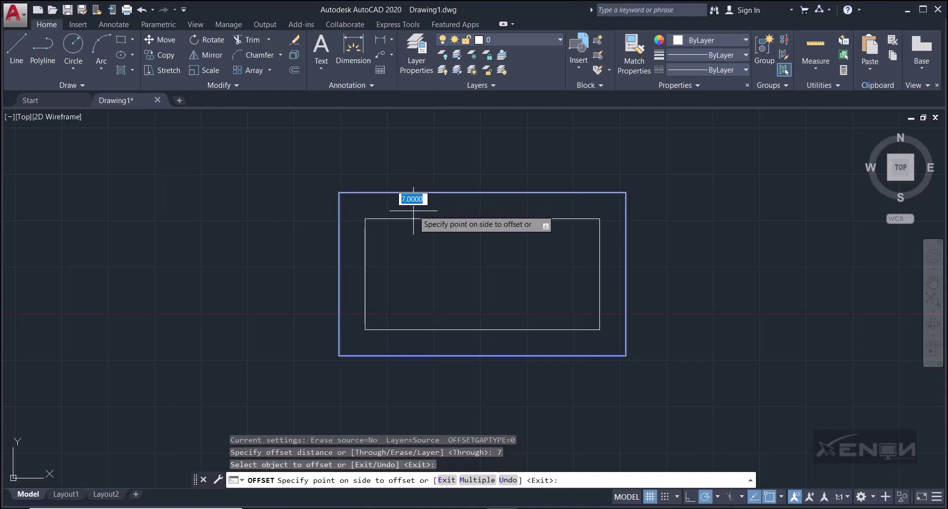
left_click(451, 266)
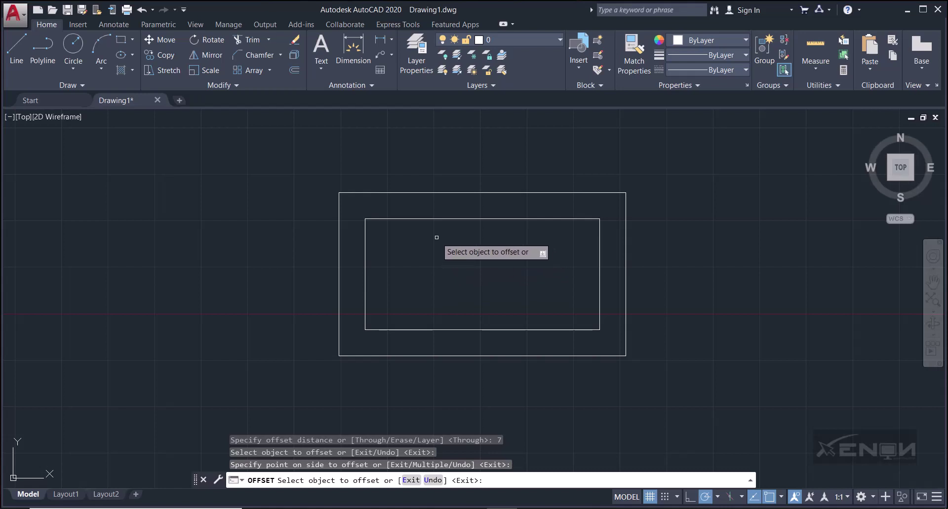
left_click(421, 193)
left_click(421, 169)
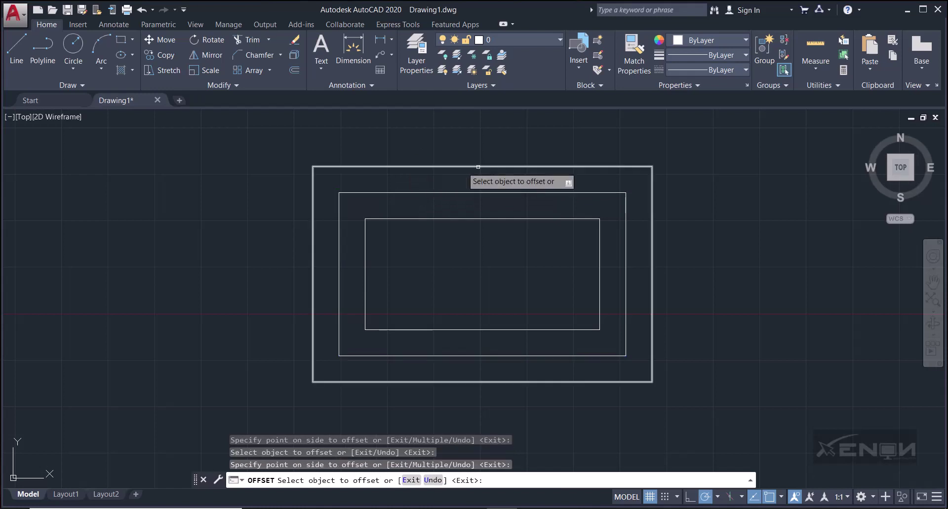
left_click(481, 168)
left_click(484, 143)
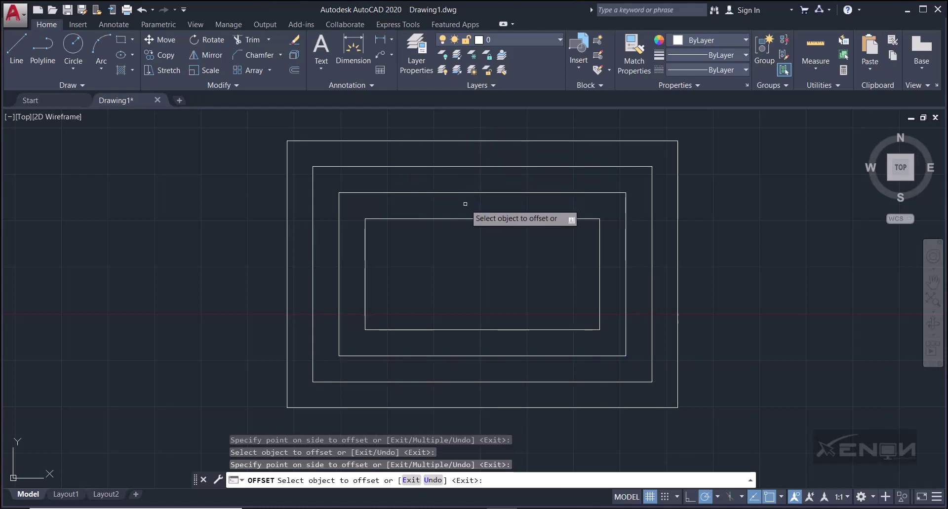
Undo the outermost copy, add a copy 10 units inside the inner rectangle, and end OFFSET.
key("Down")
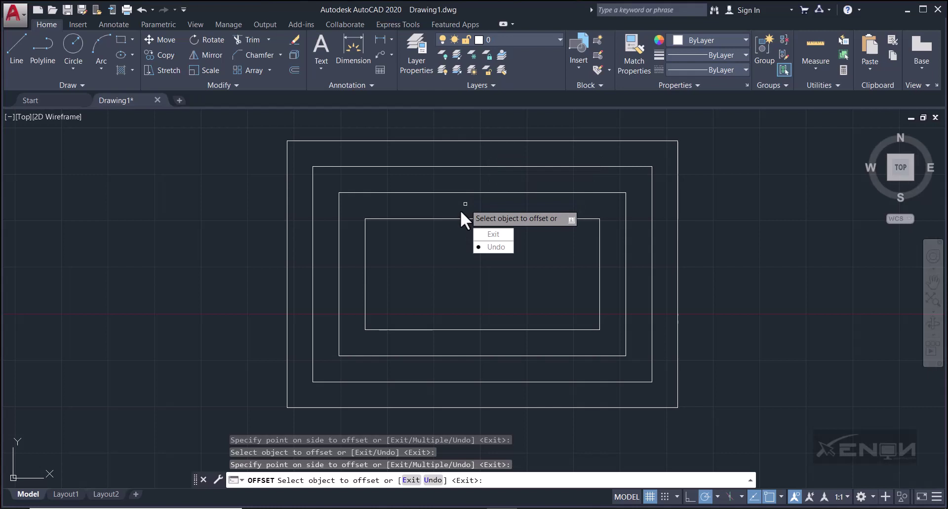
key("Down")
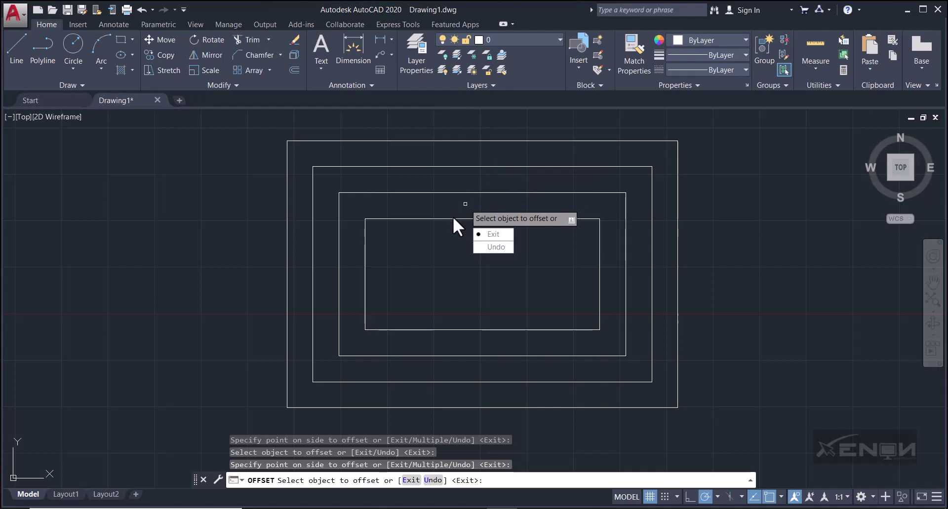
left_click(492, 247)
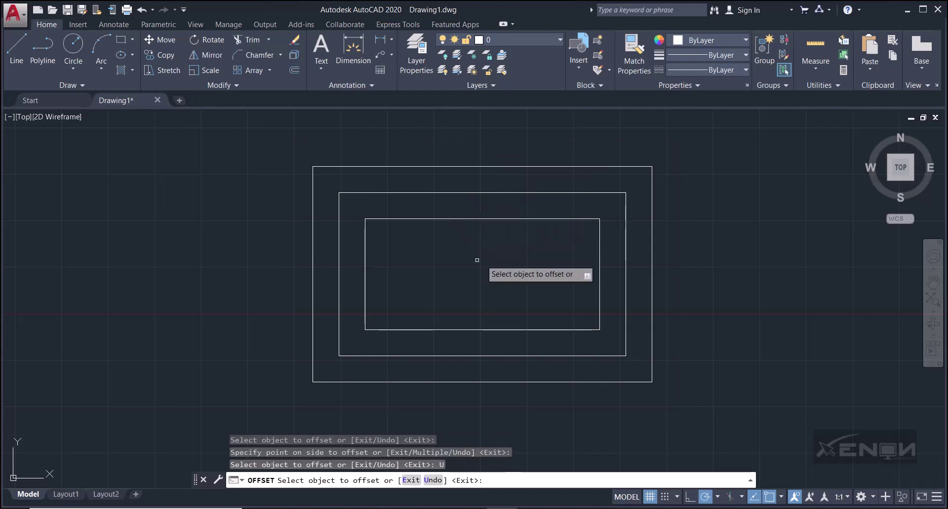
left_click(497, 219)
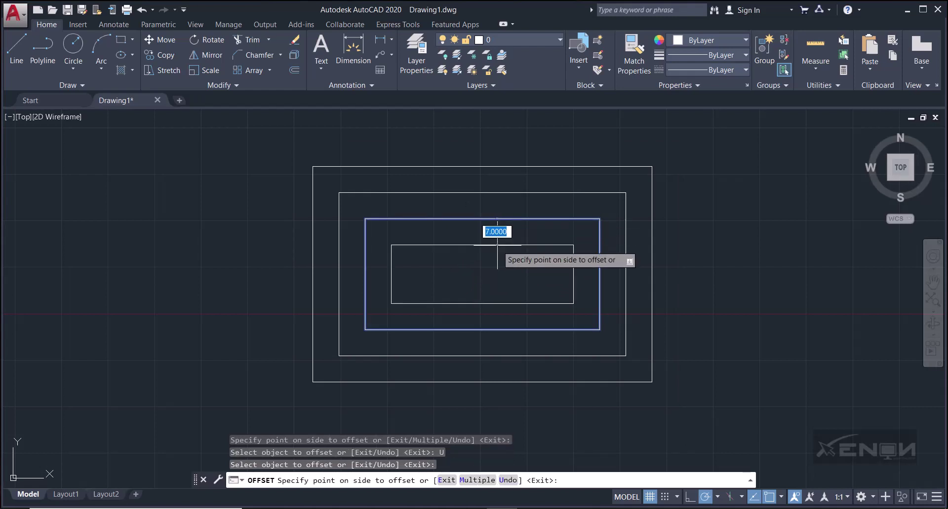
key("Down")
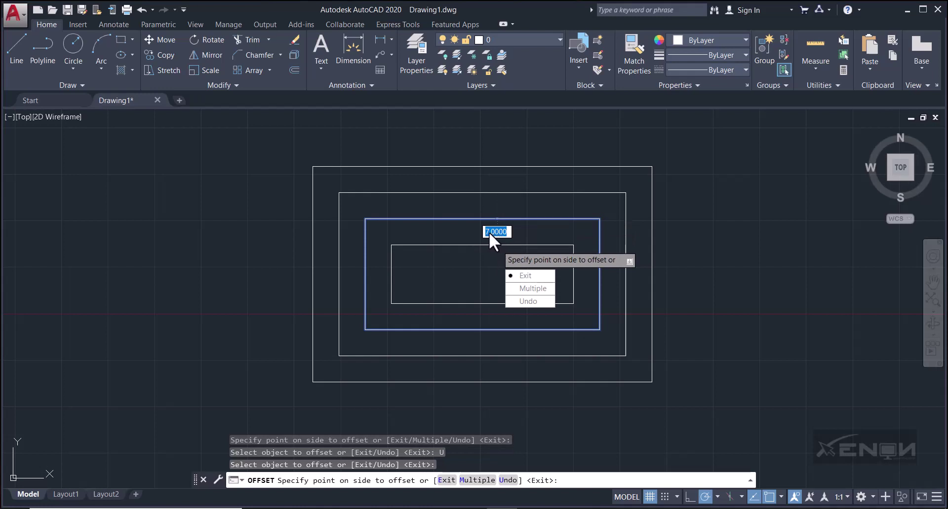
type("10")
key("Return")
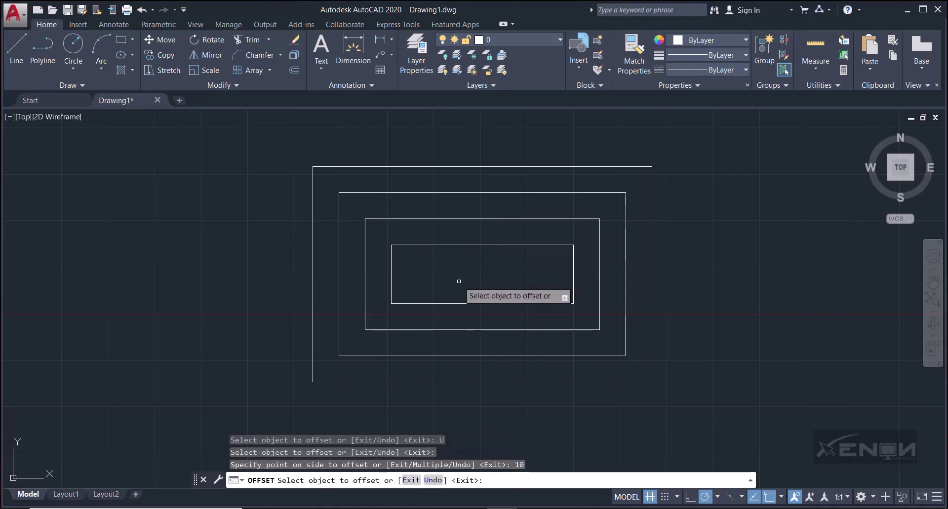
scroll(446, 260, "down", 3)
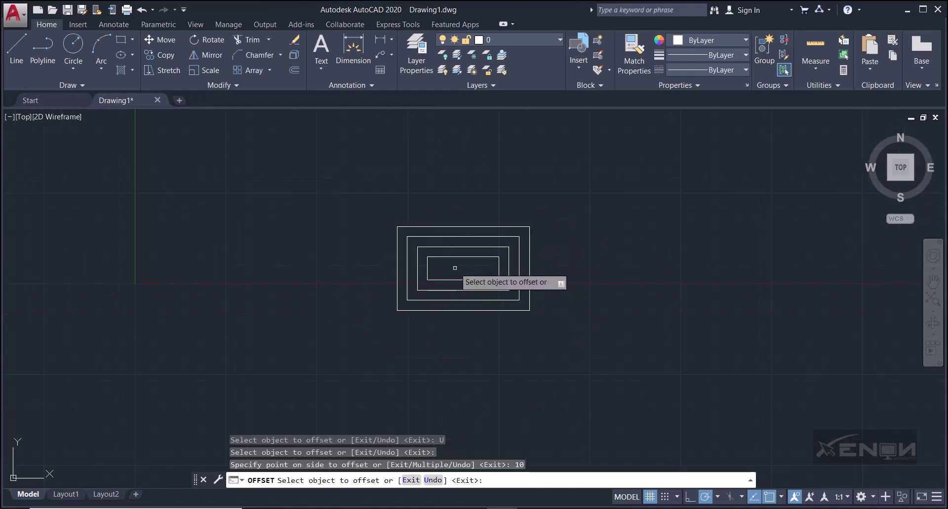
scroll(454, 268, "up", 3)
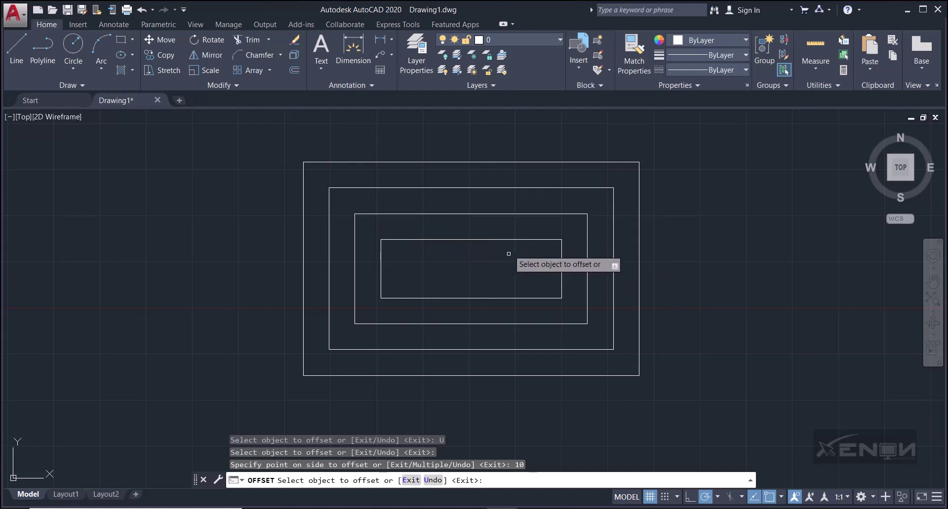
key("Escape")
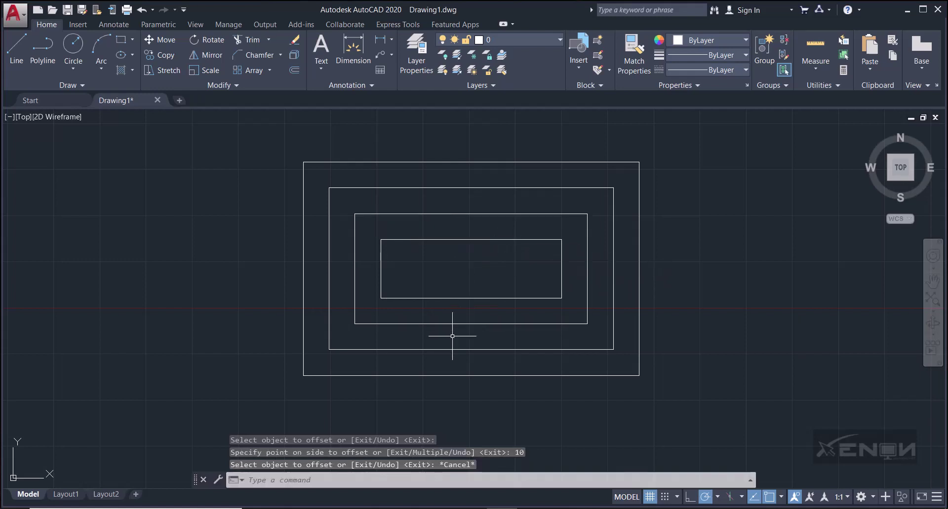
Select the three inner rectangles and delete them.
left_click(347, 188)
left_click(378, 213)
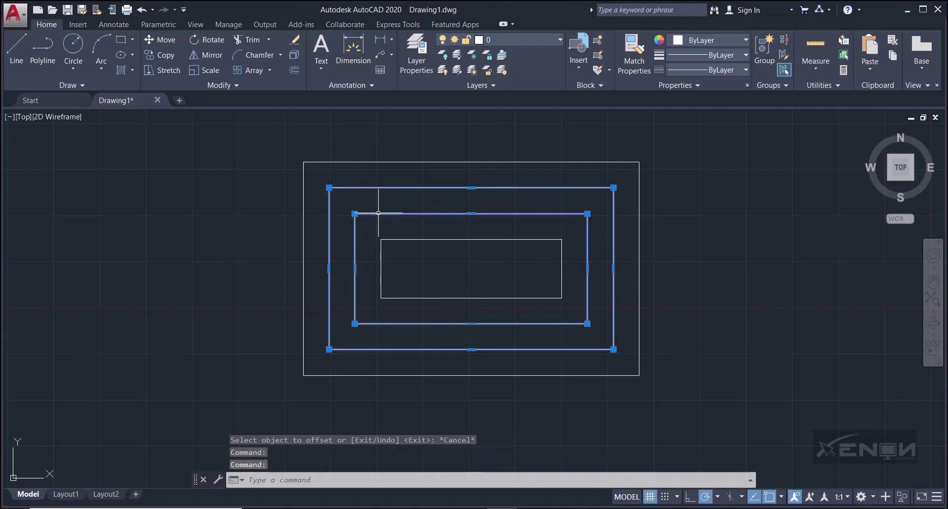
left_click(402, 238)
key("Delete")
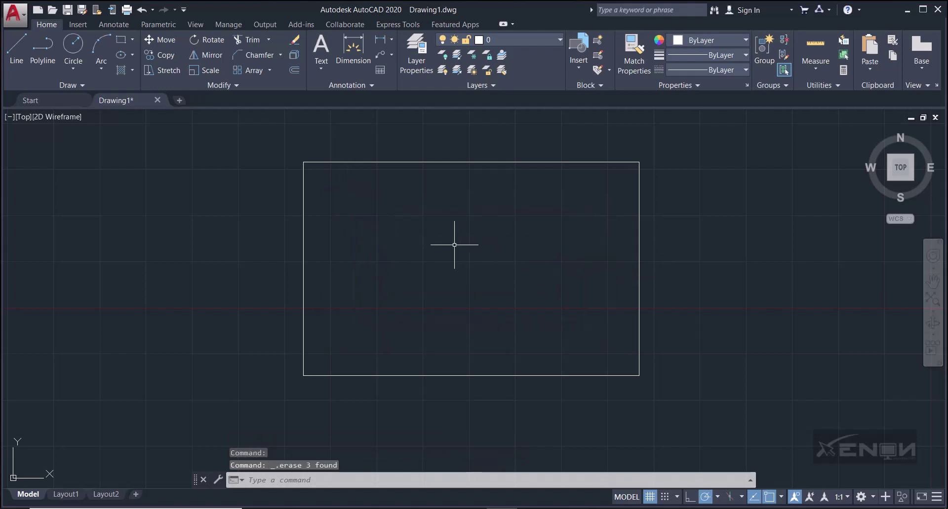
middle_click_drag(439, 242, 399, 262)
scroll(356, 239, "down", 2)
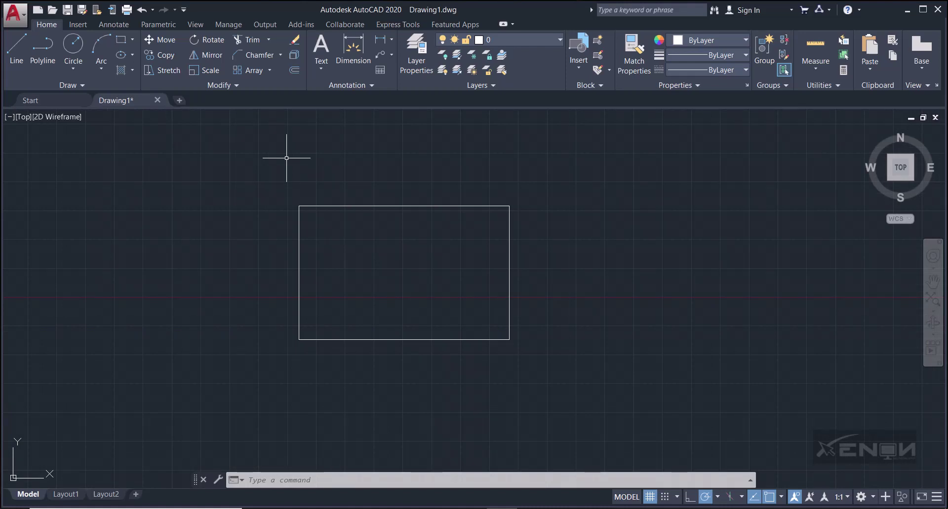
Practise window and crossing selections on the remaining rectangle, cancelling each with Esc.
left_click(264, 151)
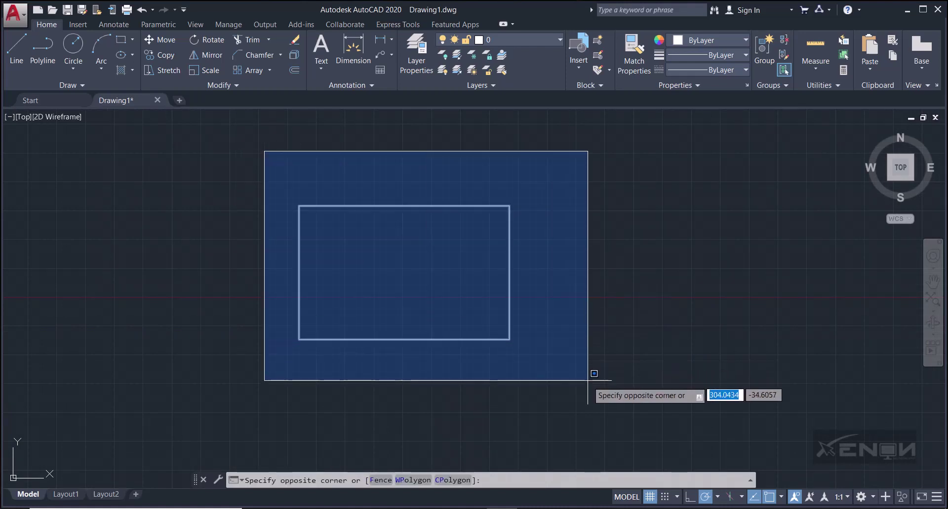
left_click(608, 387)
key("Escape")
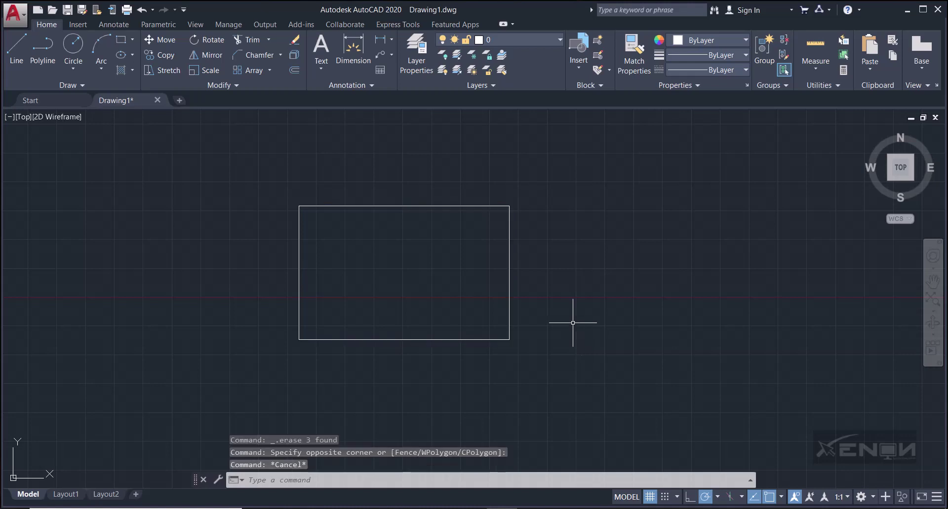
left_click(235, 143)
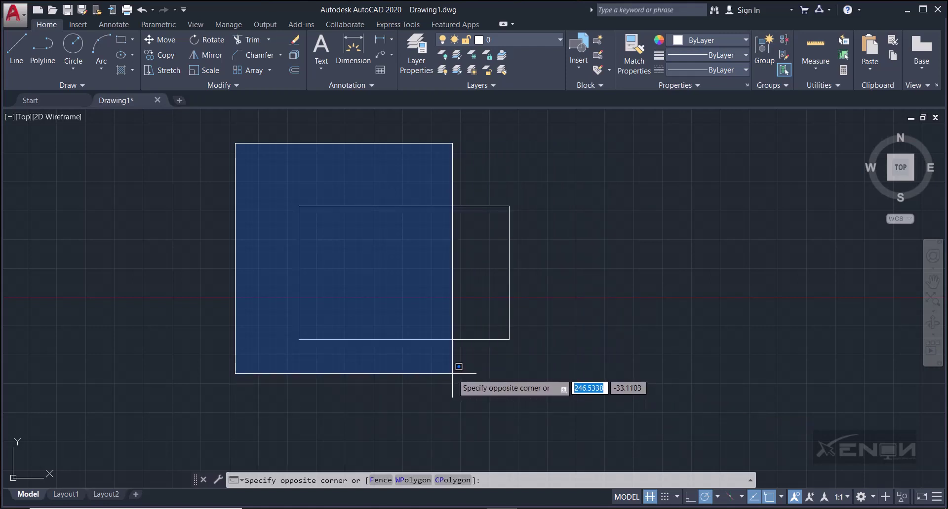
key("Escape")
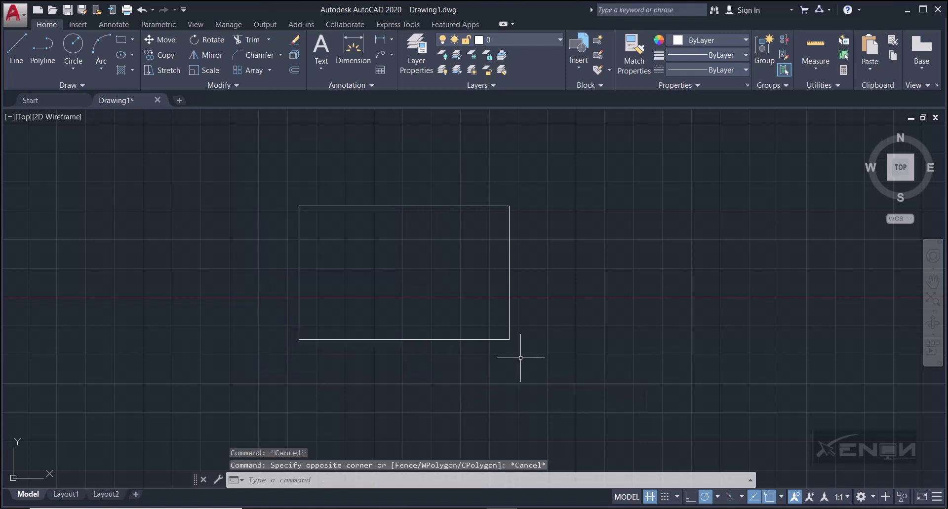
left_click(639, 419)
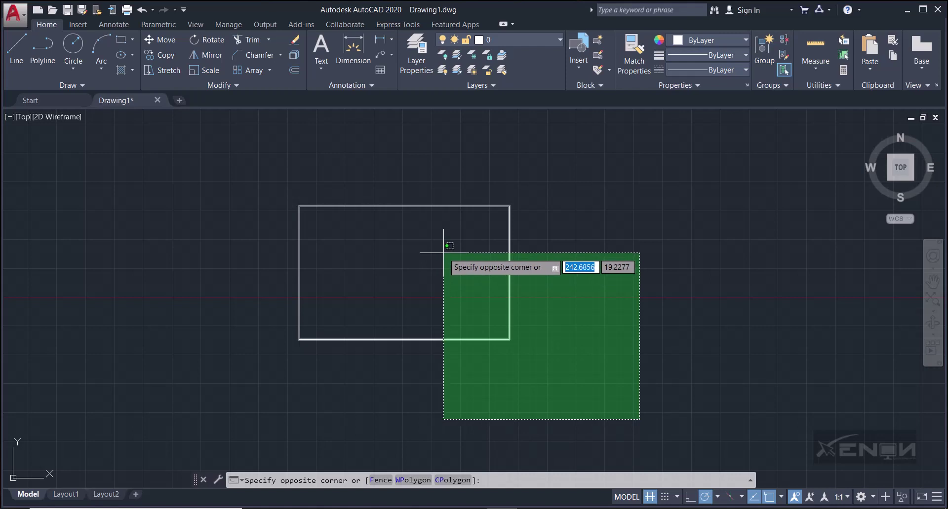
key("Escape")
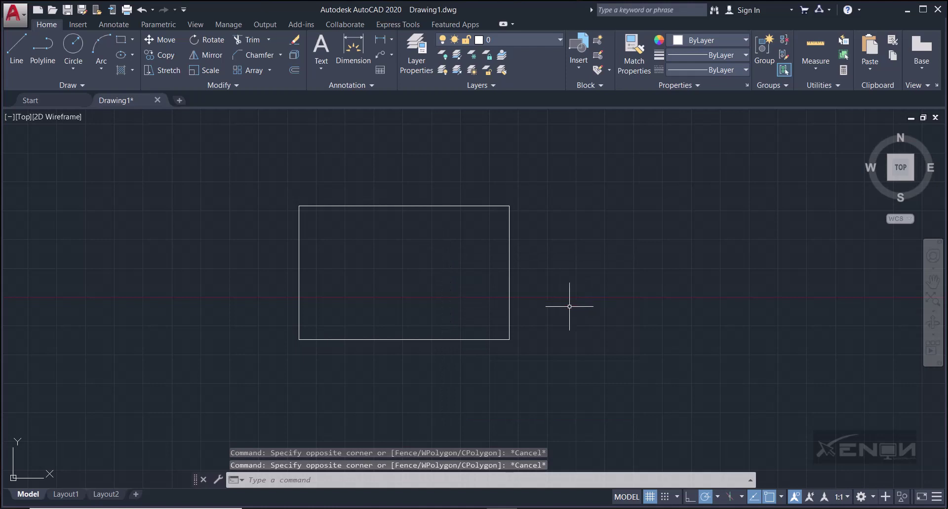
middle_click_drag(555, 287, 511, 286)
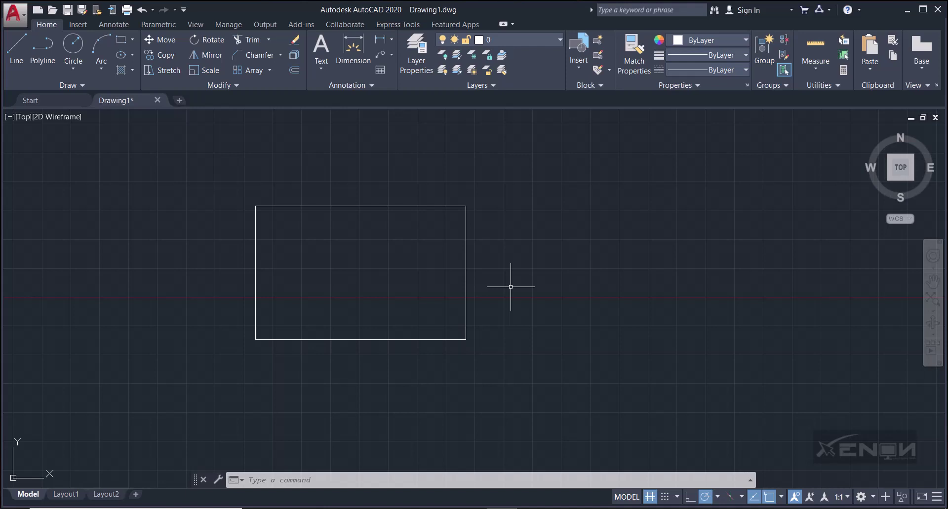
Crossing-select the rectangle's right side and stretch it about 42 units to the right.
left_click(558, 370)
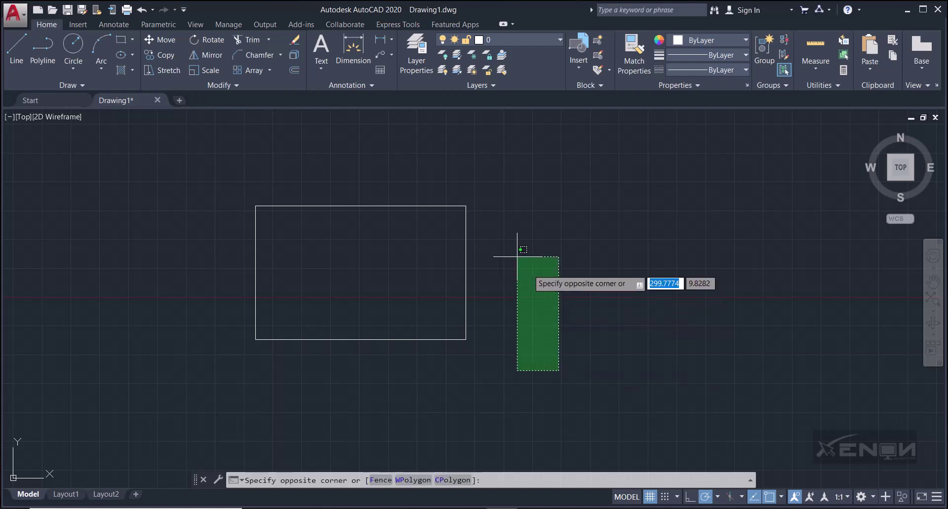
left_click(408, 168)
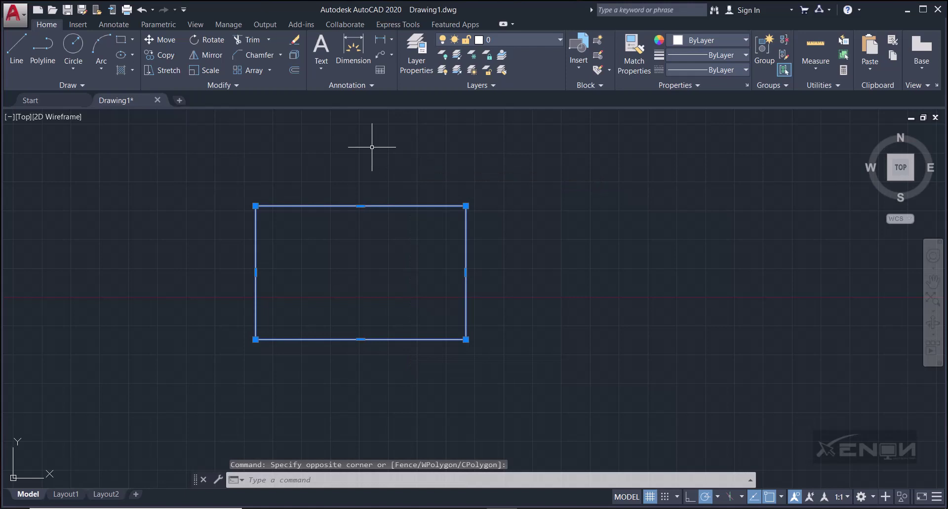
left_click(168, 69)
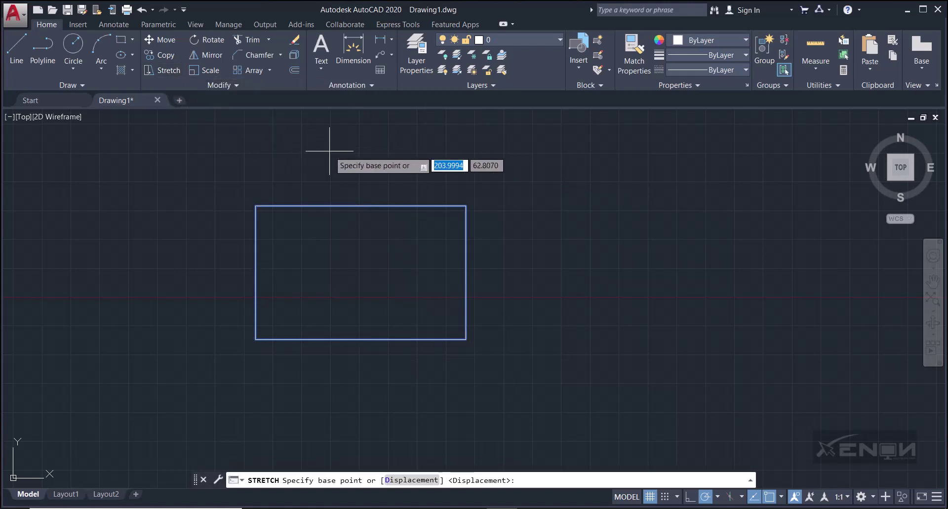
left_click(447, 182)
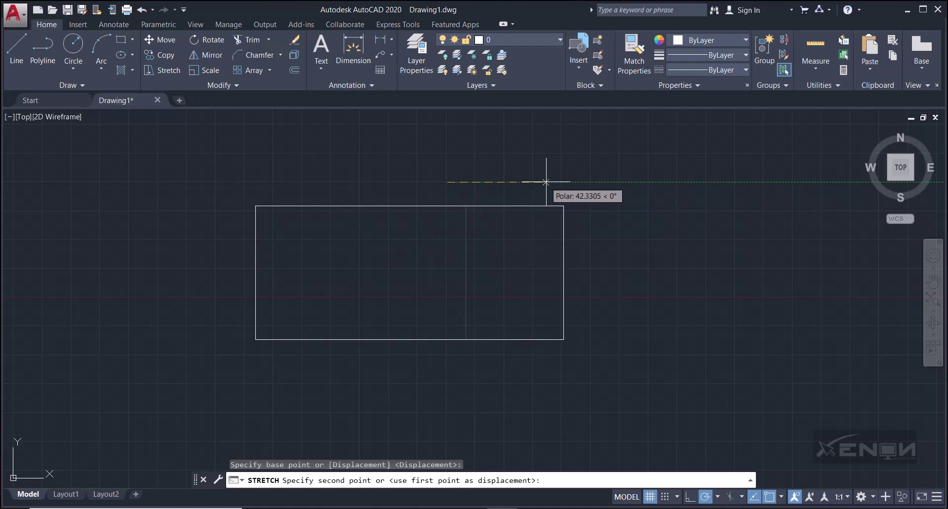
left_click(547, 182)
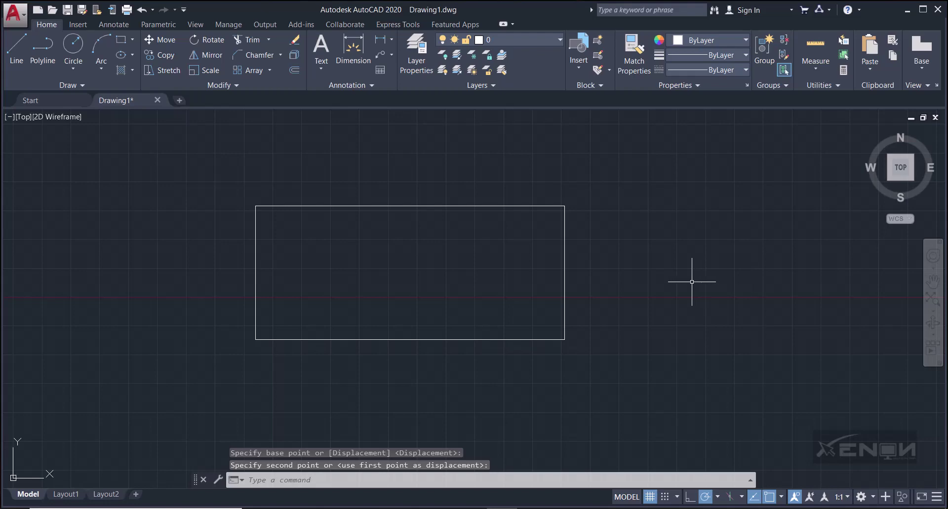
middle_click_drag(448, 182, 402, 207)
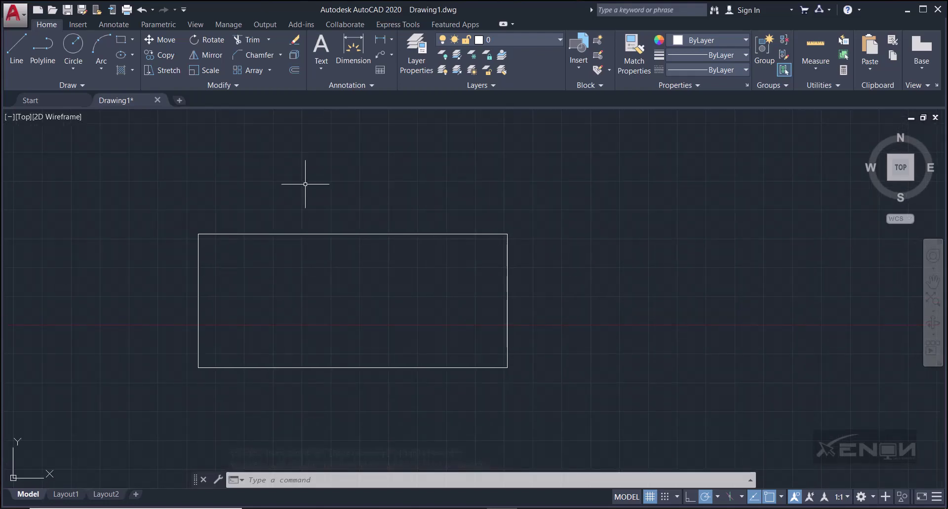
Scale the rectangle down using its lower-right corner as the base point.
left_click(207, 70)
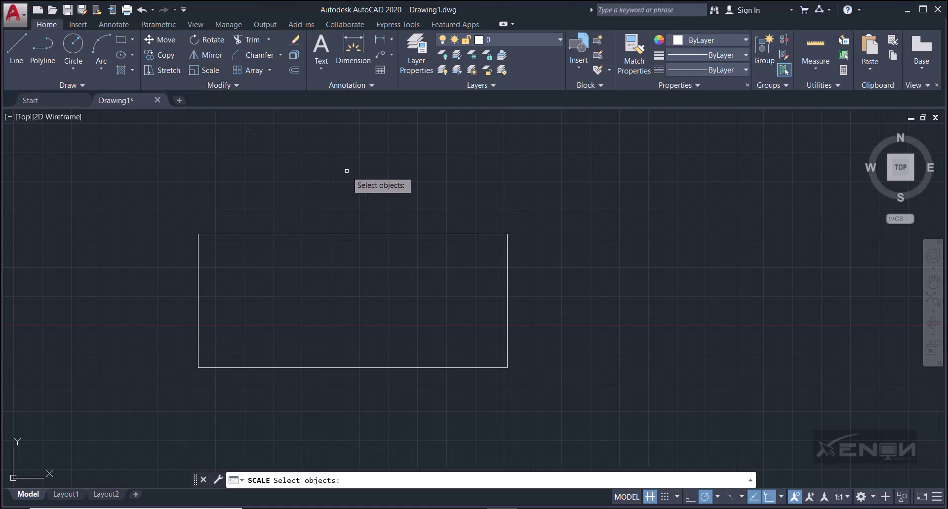
left_click(416, 233)
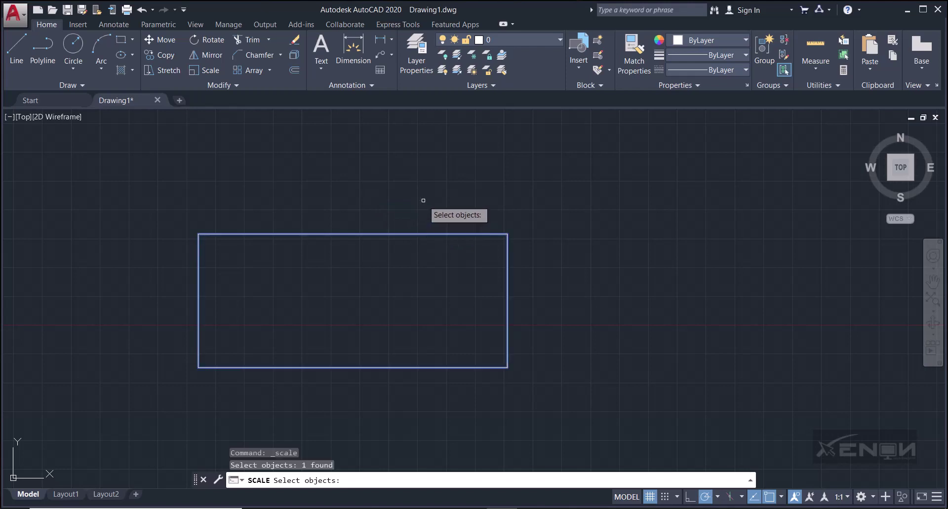
key("Return")
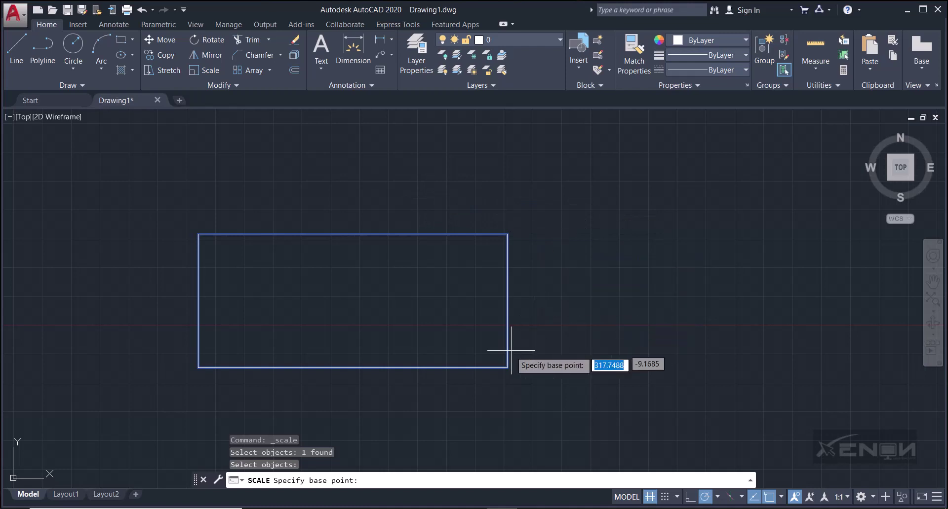
left_click(506, 368)
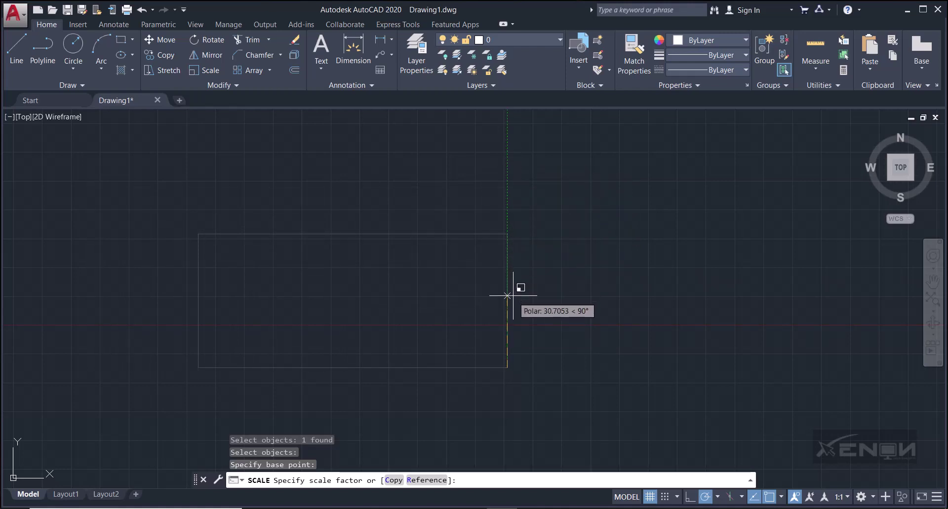
left_click(508, 275)
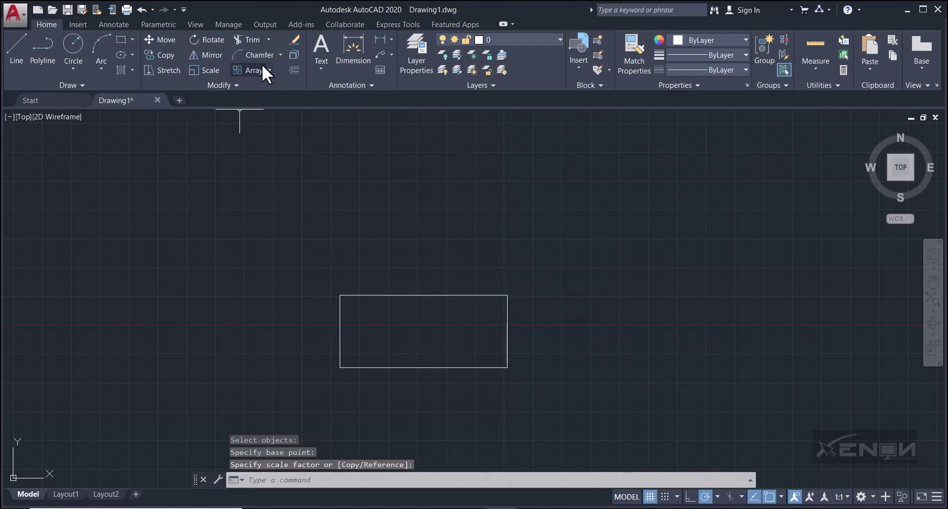
left_click(236, 85)
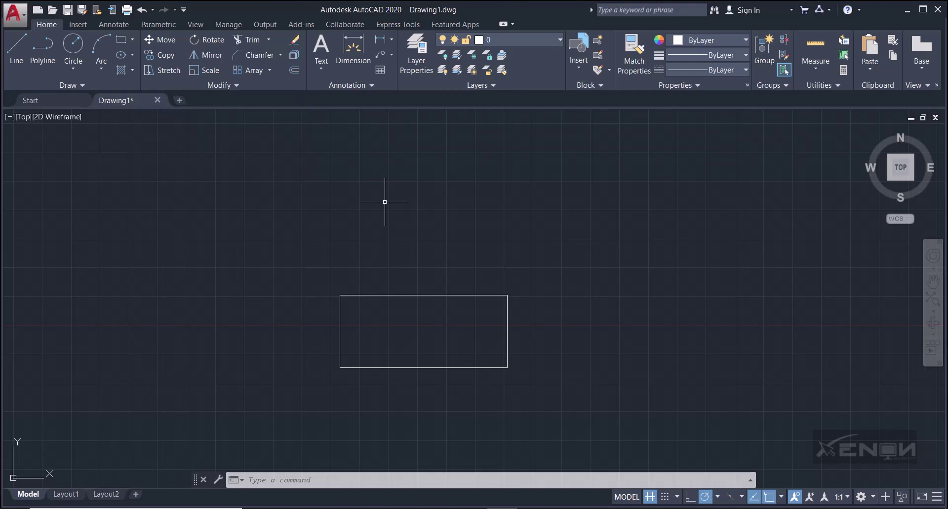
middle_click_drag(423, 321, 420, 285)
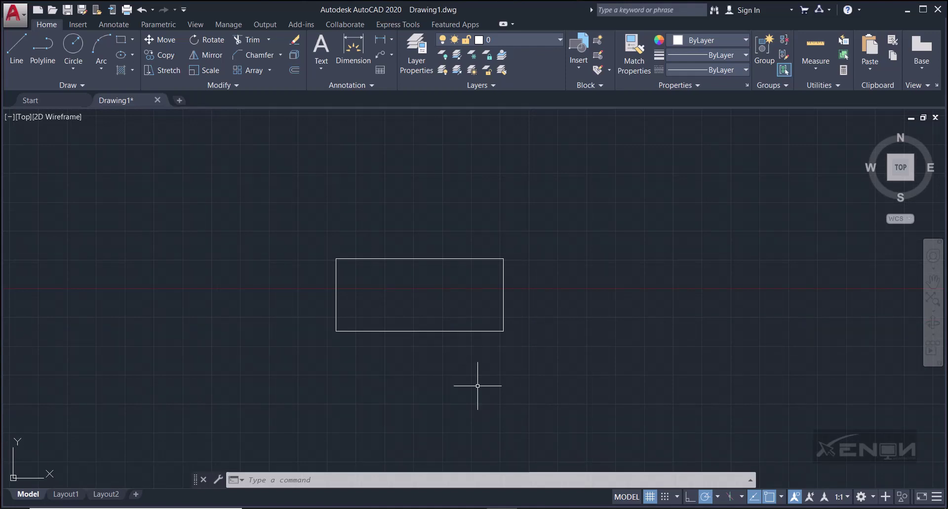